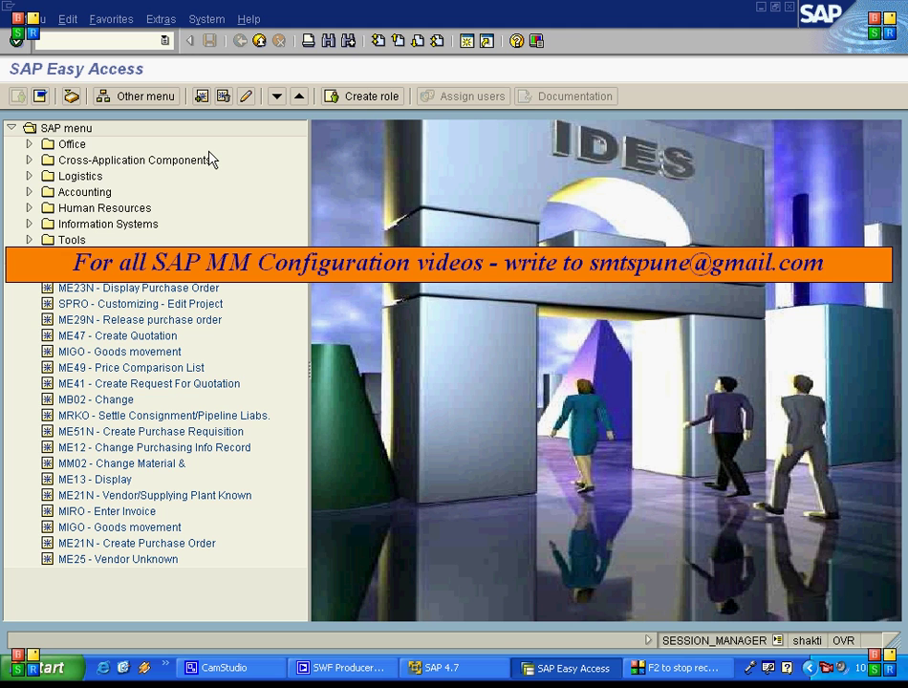
Start transaction ME11 and begin a Standard info record for vendor 100, material T195 and purchasing organization 1000.
text(ME11)
key(Return)
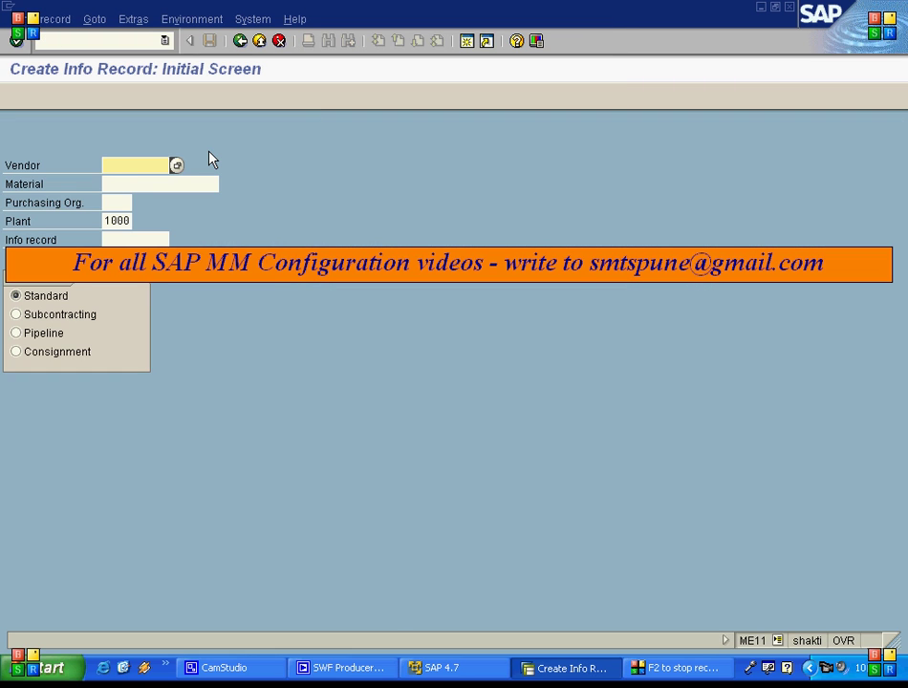
text(10)
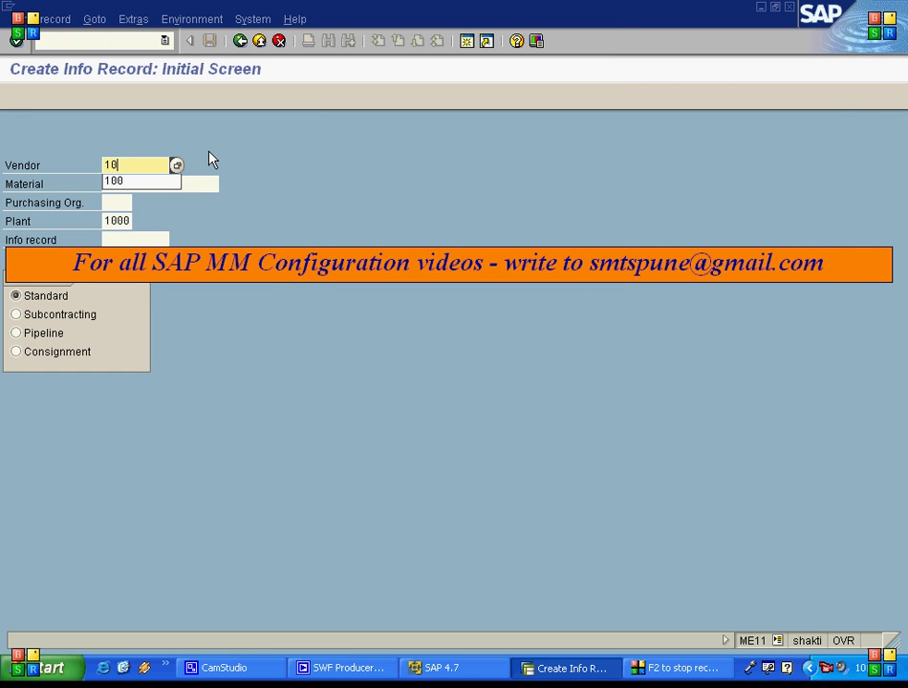
text(0)
key(Tab)
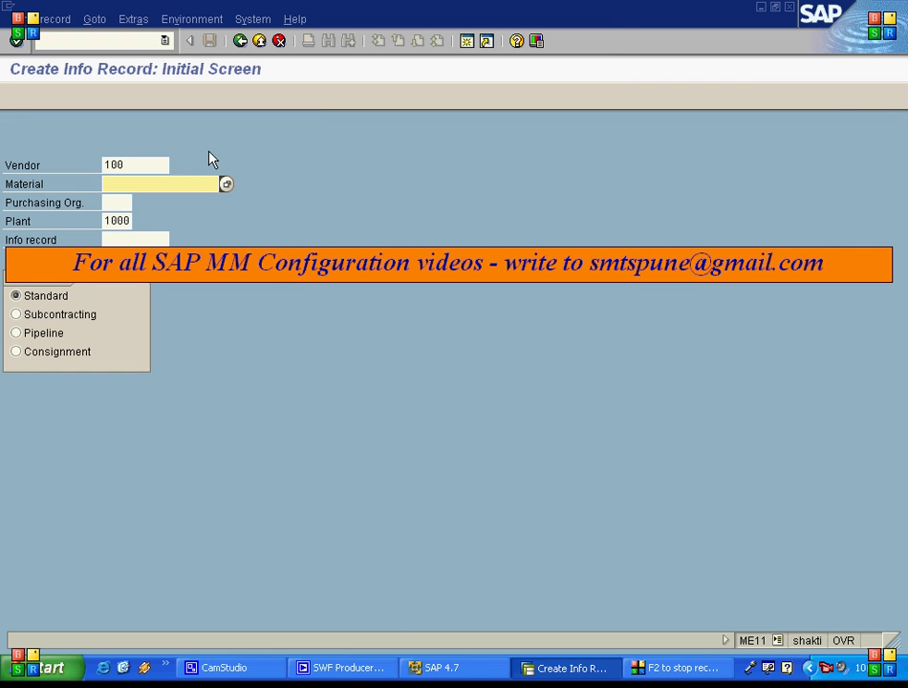
text(T1)
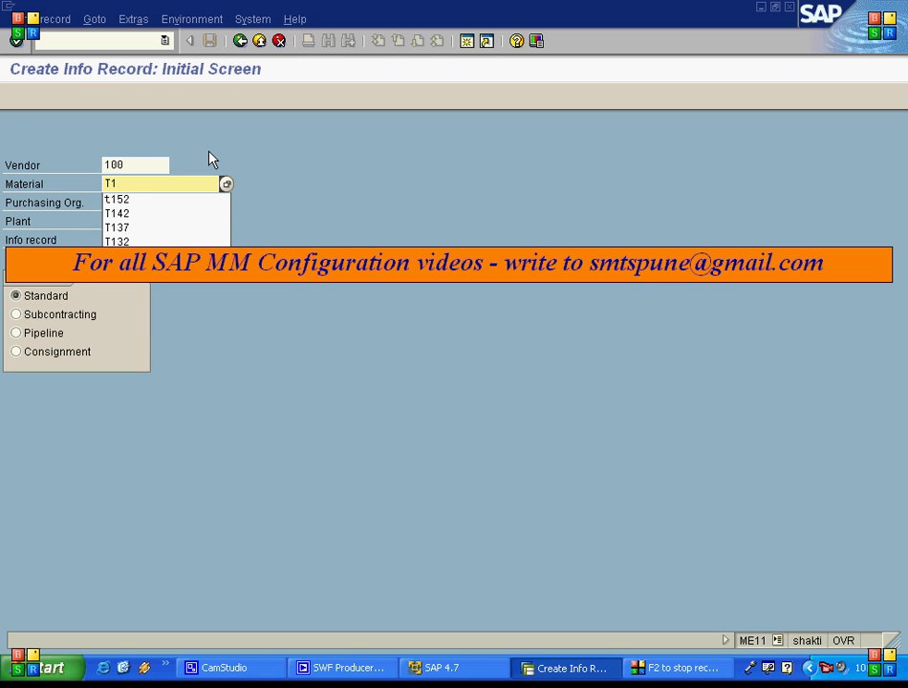
text(95)
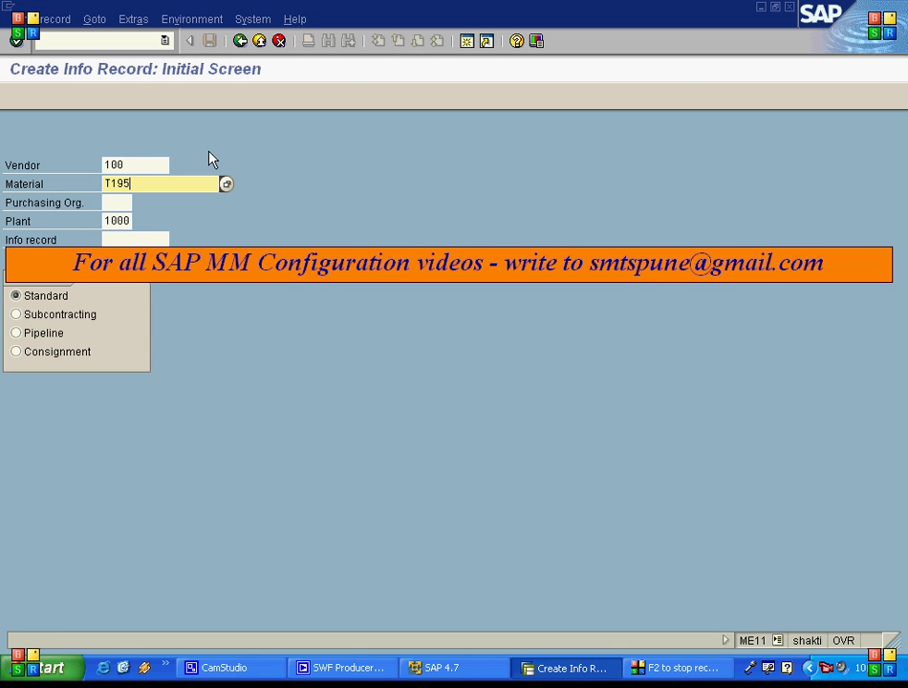
key(Tab)
text(1000)
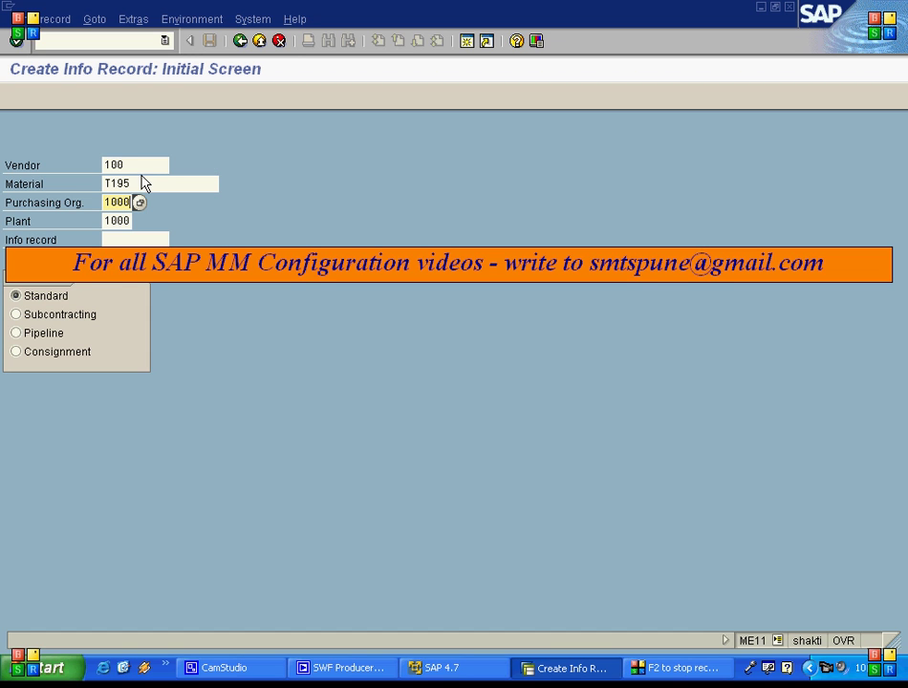
click(30, 297)
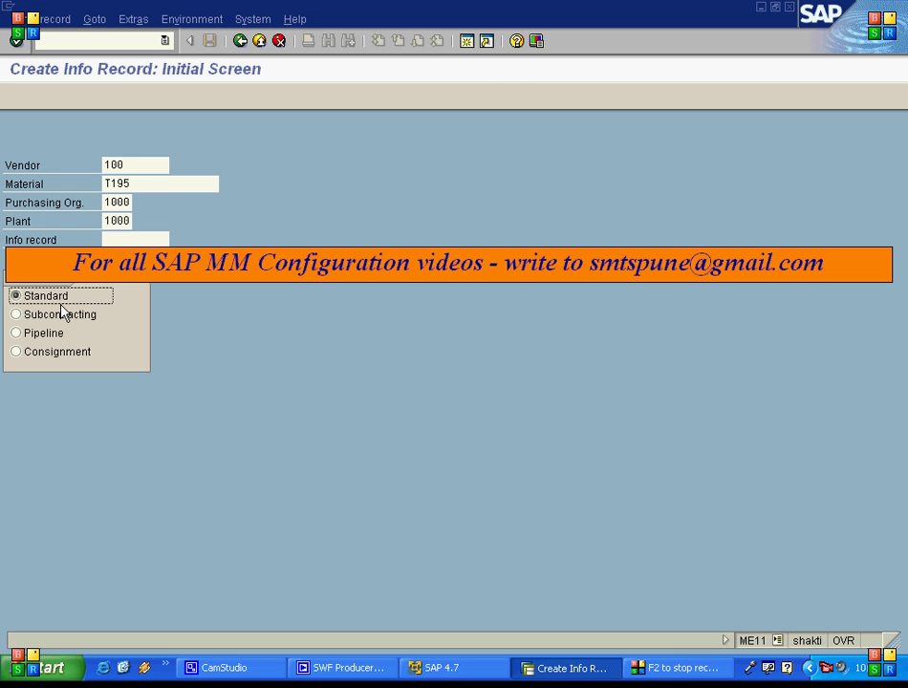
key(Return)
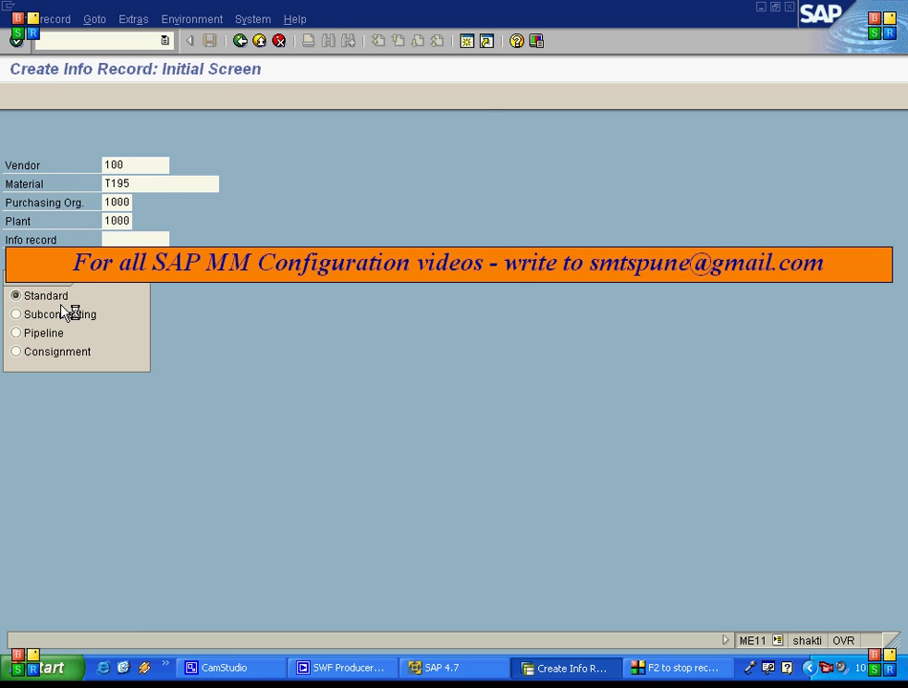
Accept the general data and enter tax code V0 in the standard info record's purchasing organization data.
key(Return)
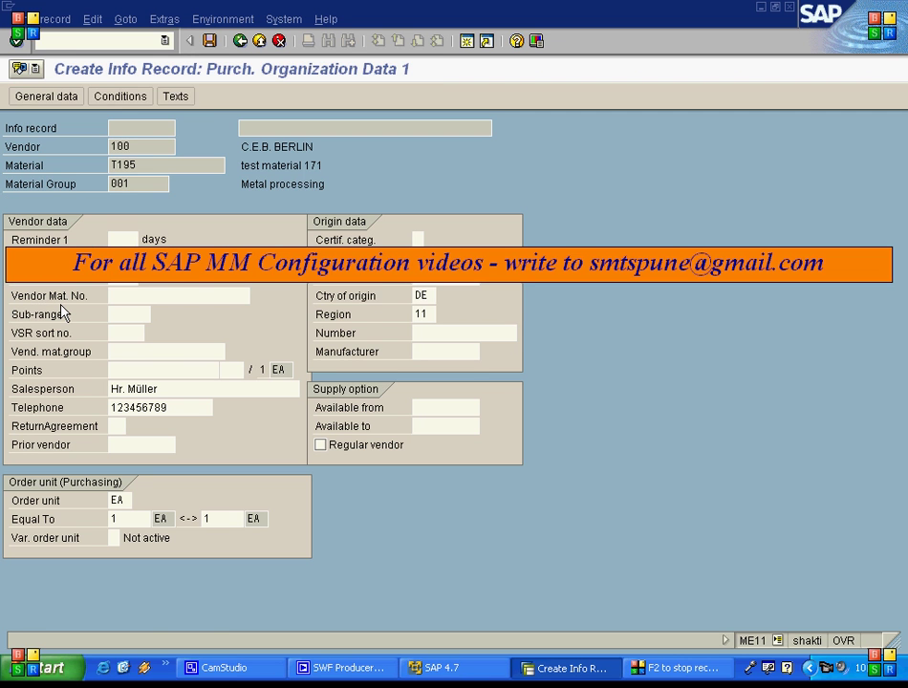
key(Return)
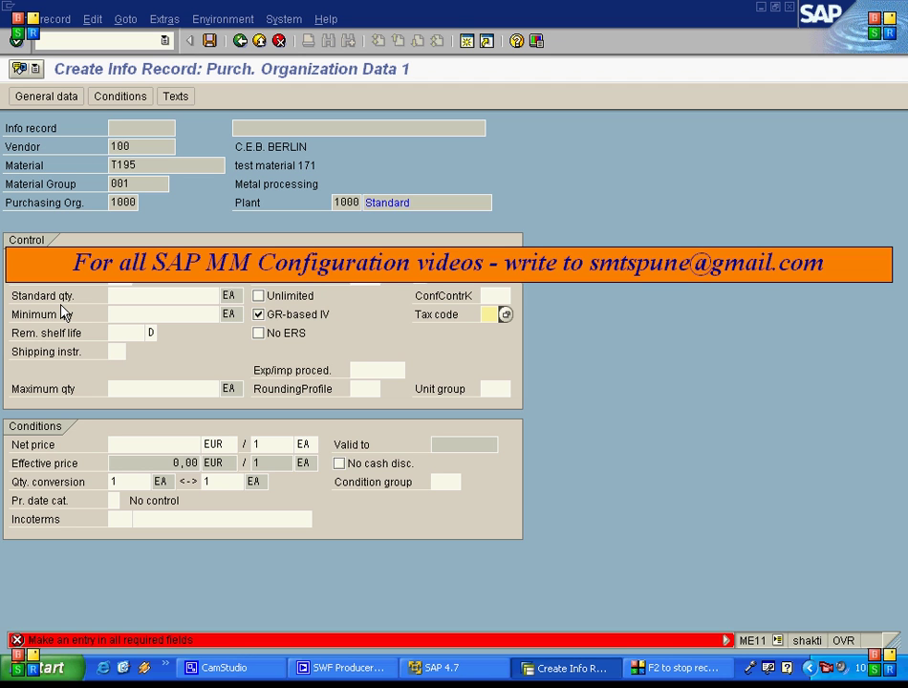
text(V0)
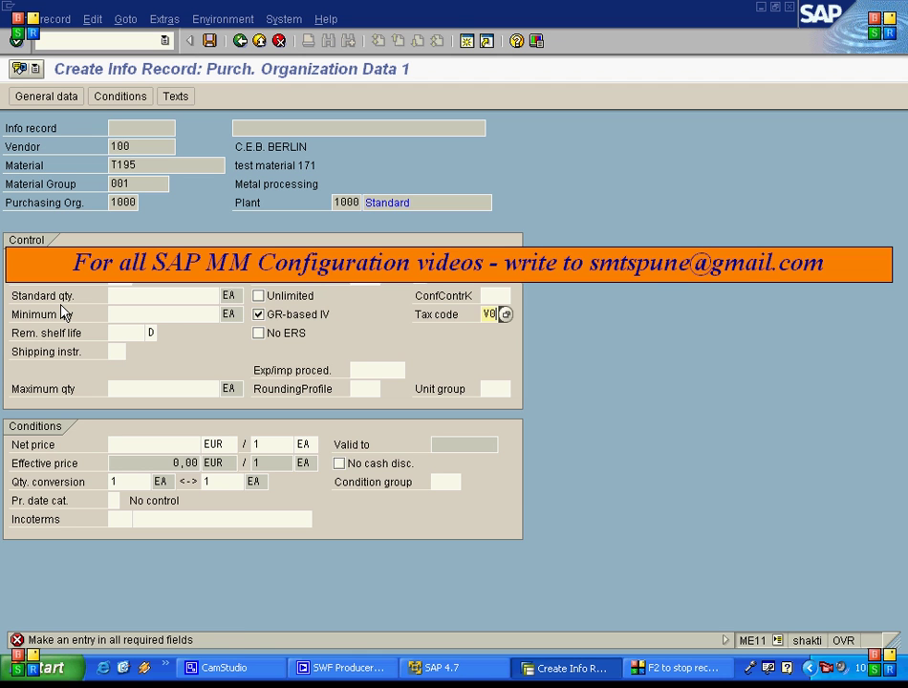
key(Return)
key(Return)
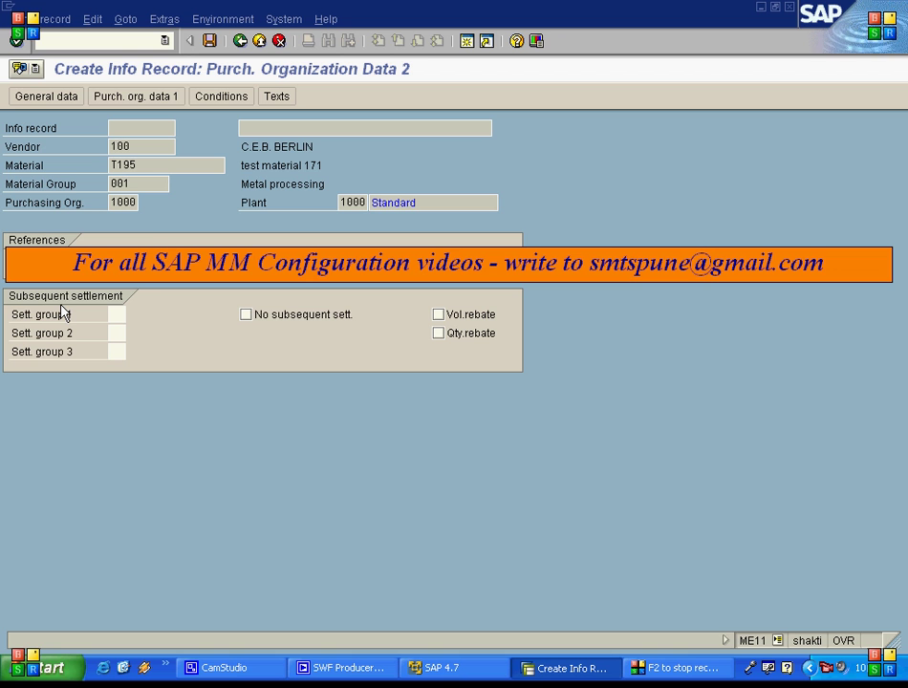
Set the PB00 gross price condition to 15 EUR per 1 EA and save the standard info record.
click(207, 96)
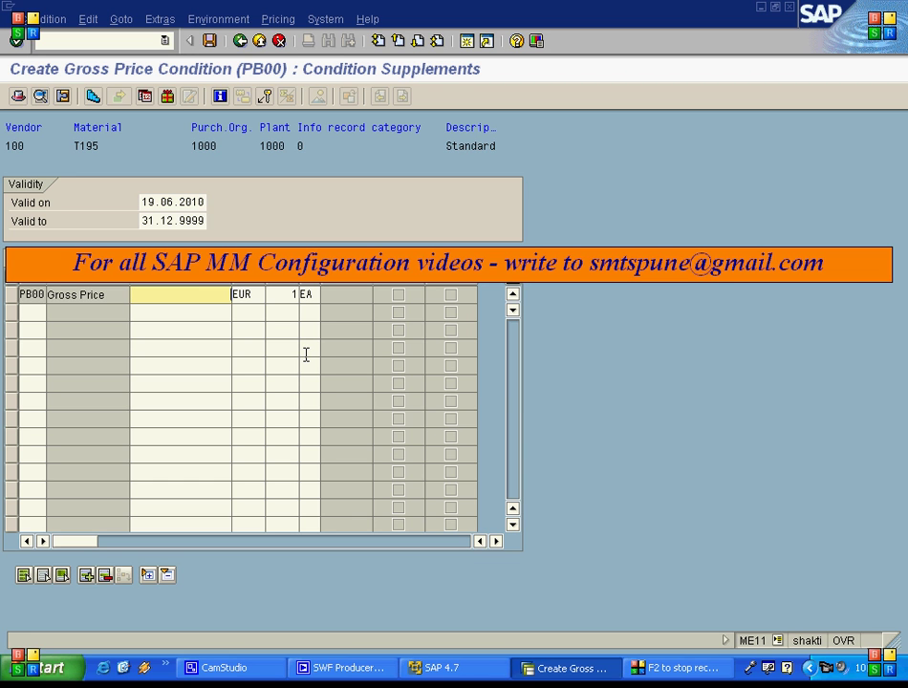
text(5)
key(Return)
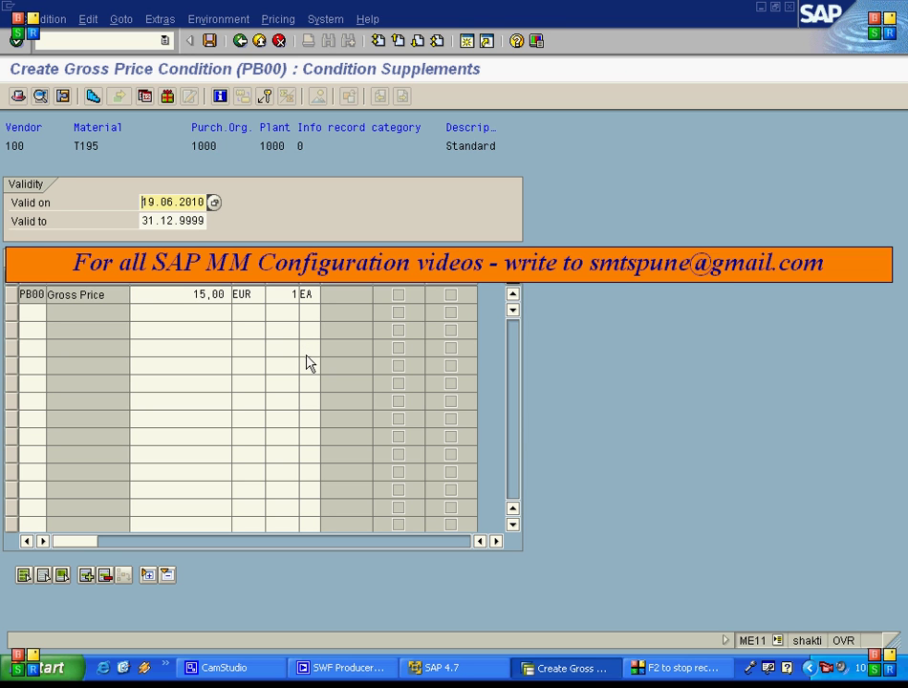
click(210, 41)
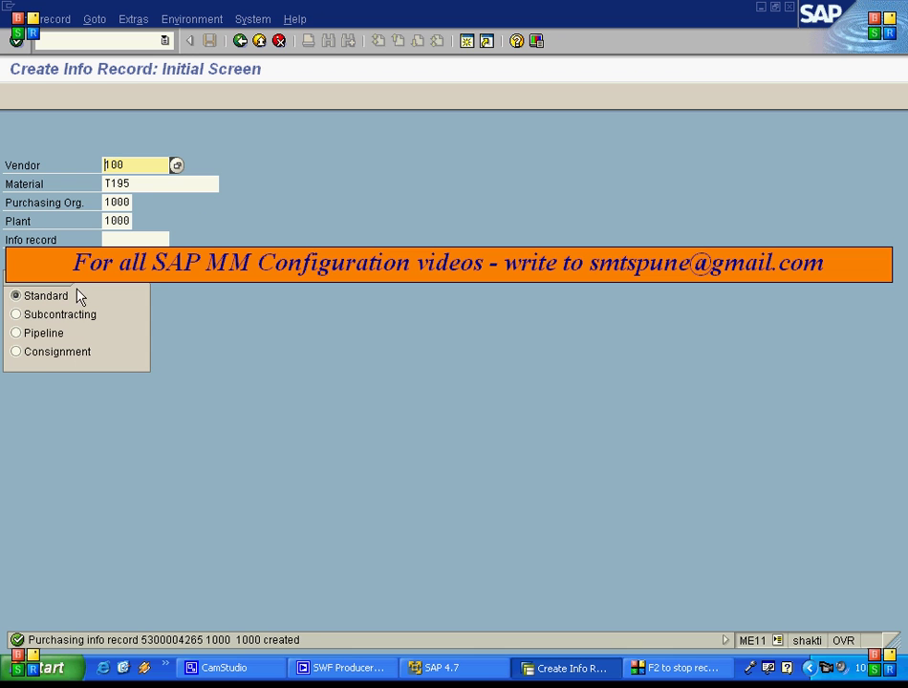
Begin a Consignment info record for the same vendor and material, and enter tax code V0.
click(35, 352)
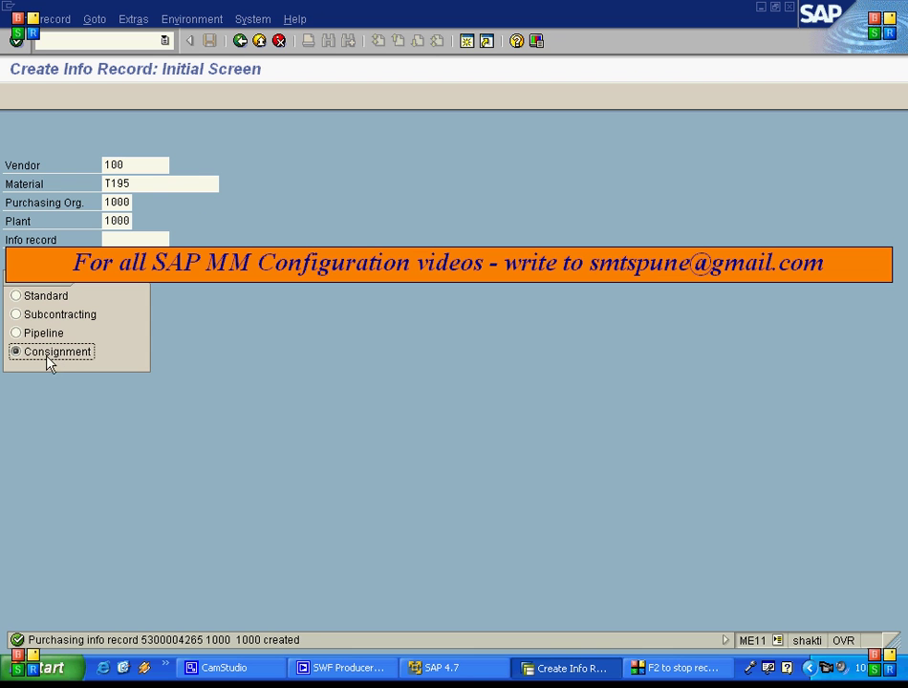
key(Return)
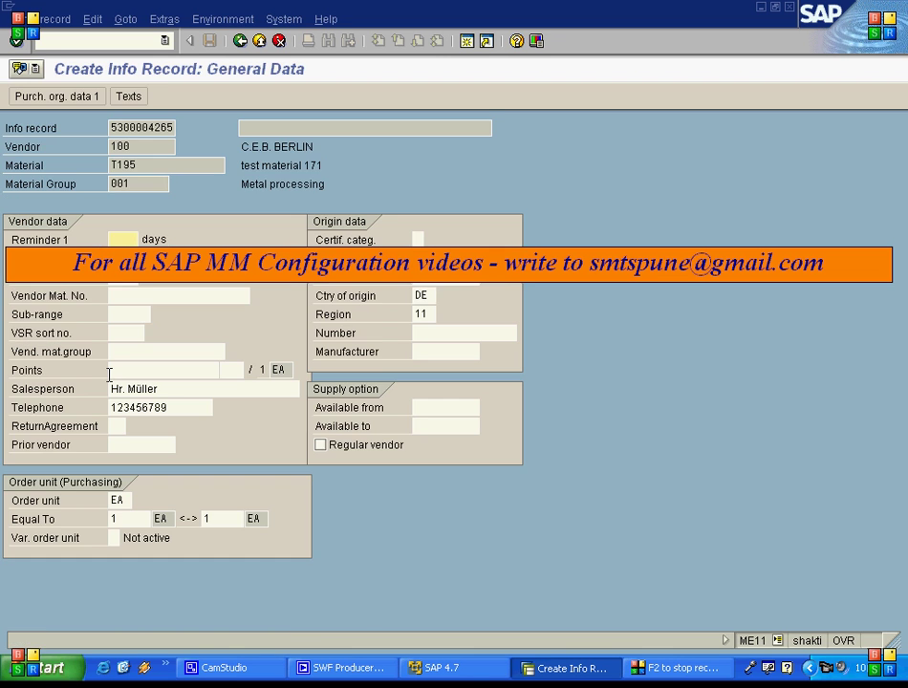
key(Return)
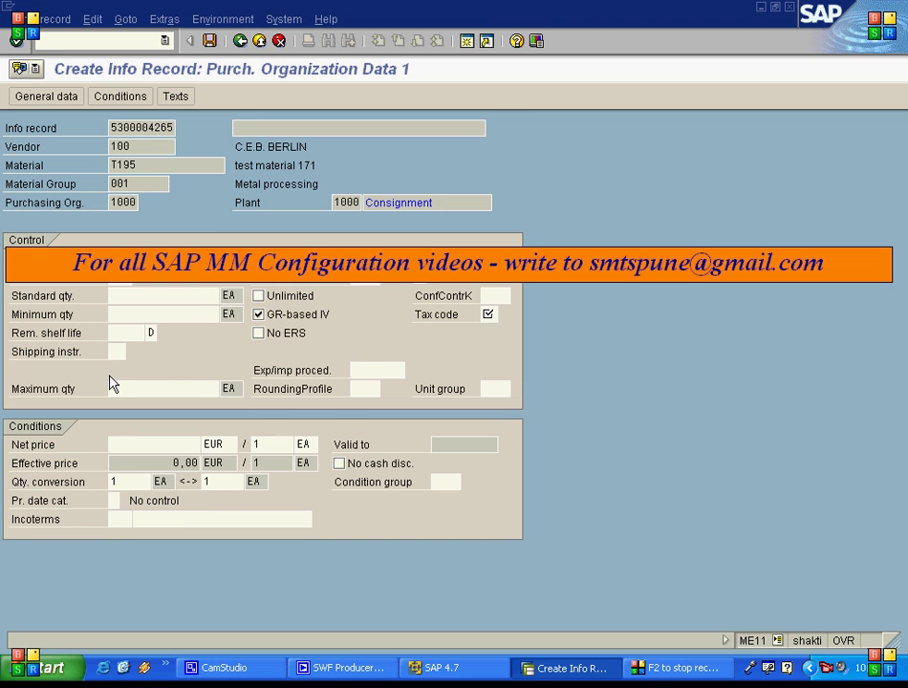
click(491, 315)
text(V0)
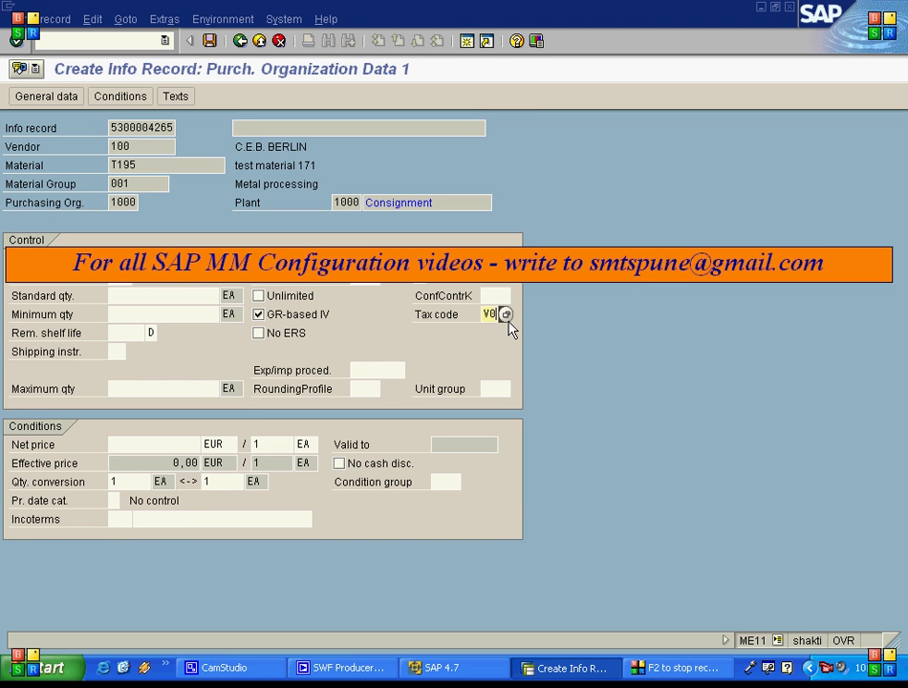
Set the net price to 20 EUR per 1 EA and save the consignment info record.
click(190, 445)
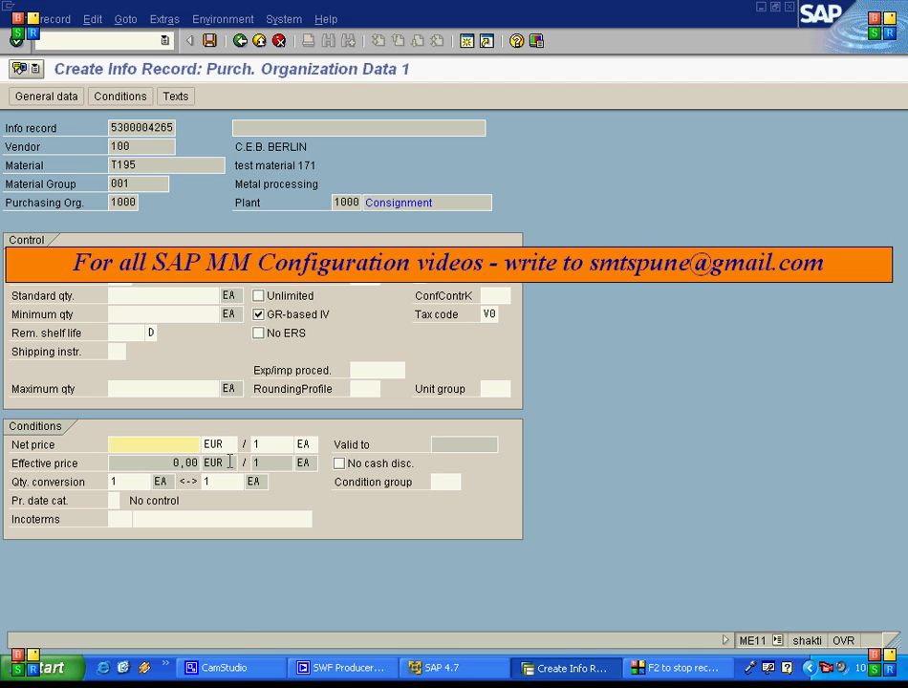
text(20)
key(Return)
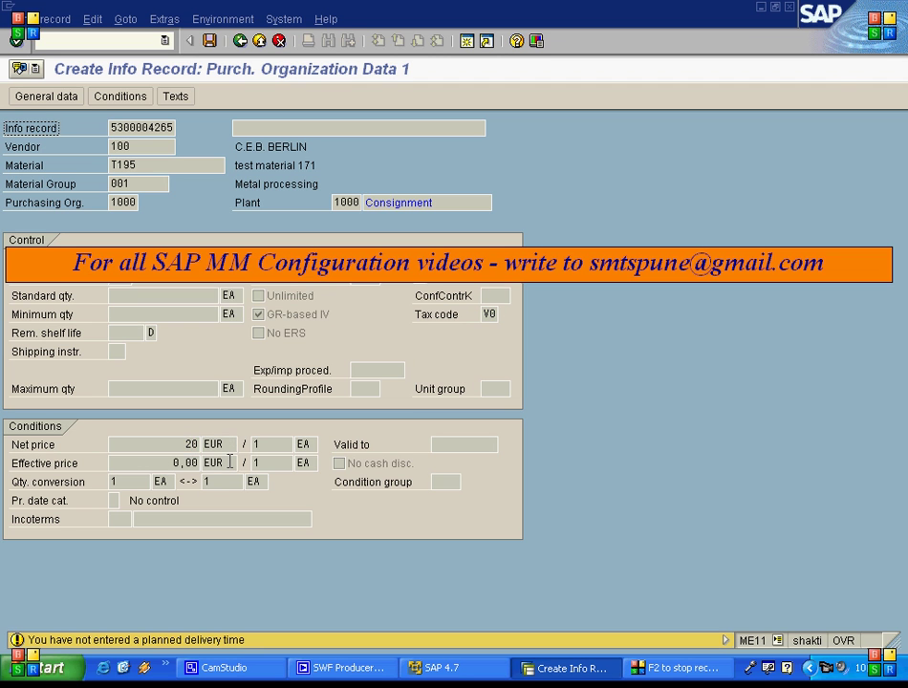
key(Return)
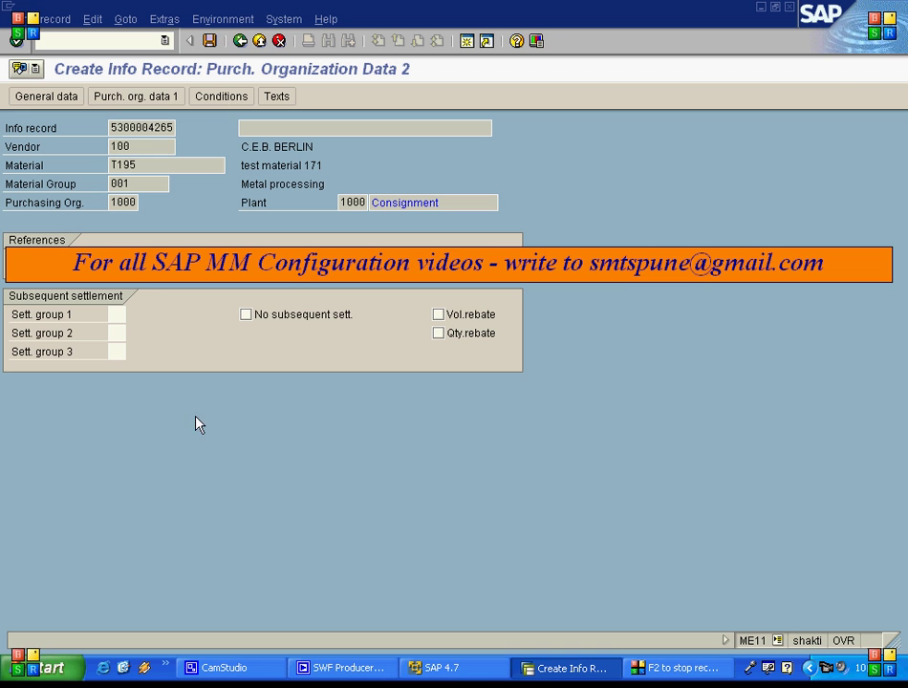
click(207, 42)
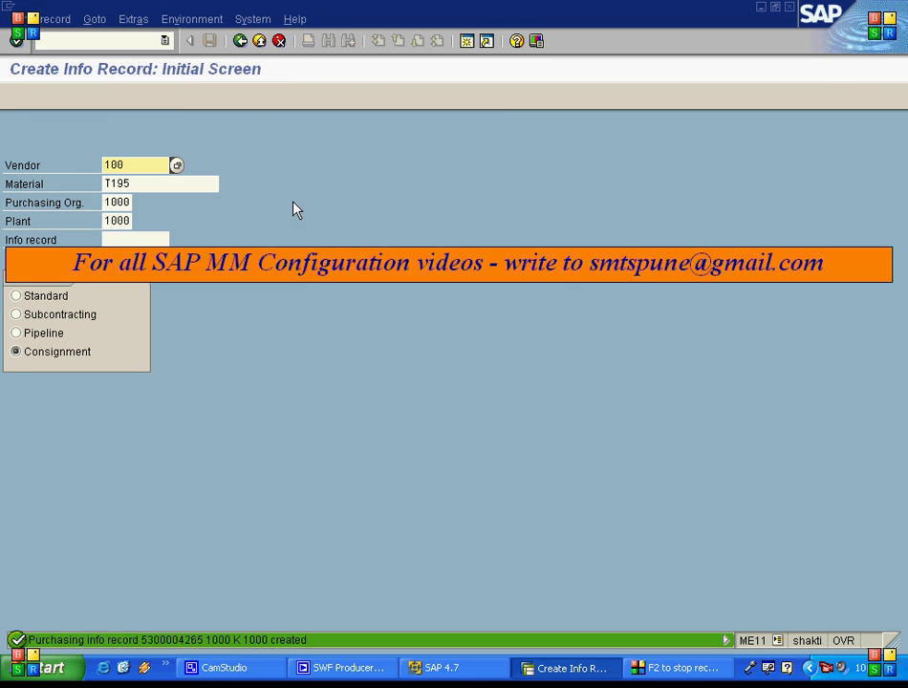
Leave info record creation and start transaction ME21N to create a purchase order.
click(256, 42)
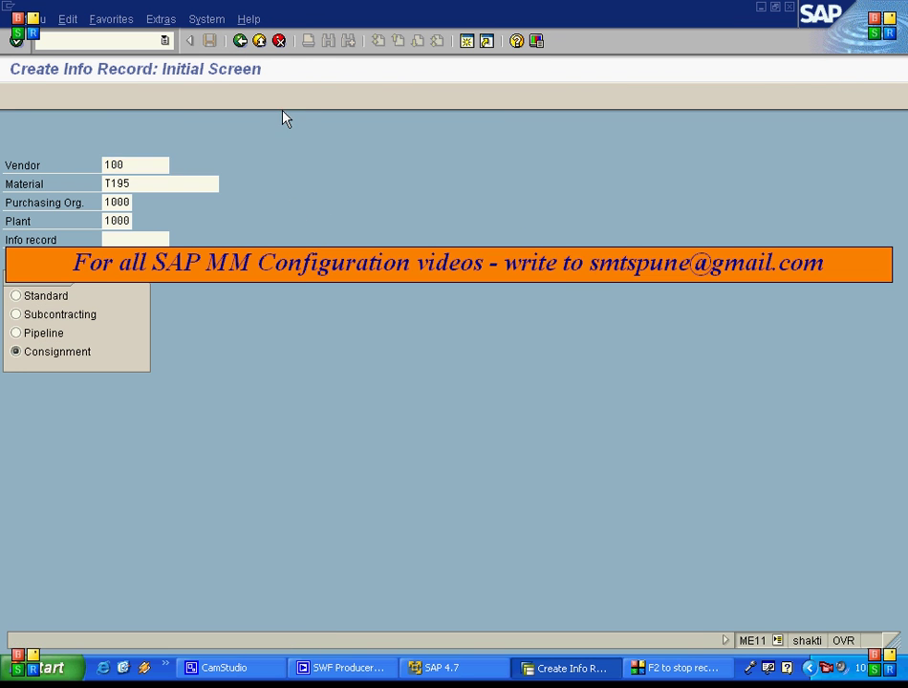
click(97, 40)
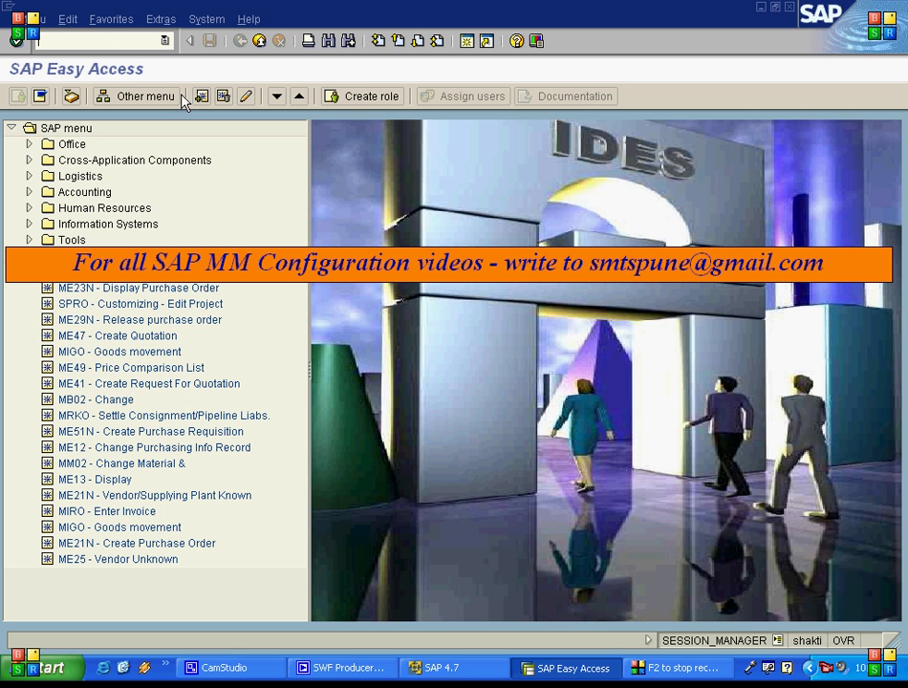
text(ME21N)
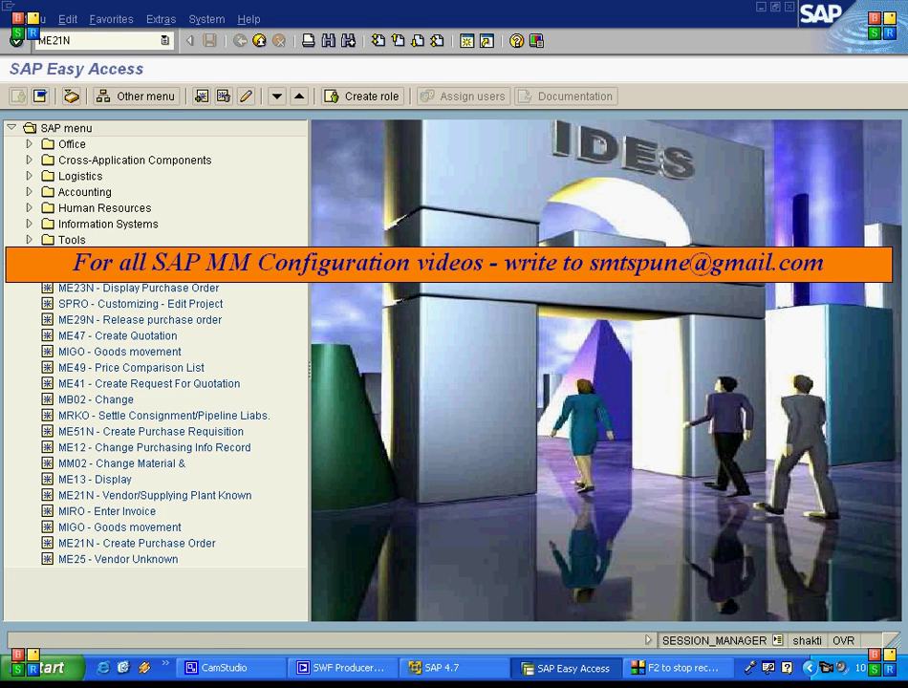
key(Return)
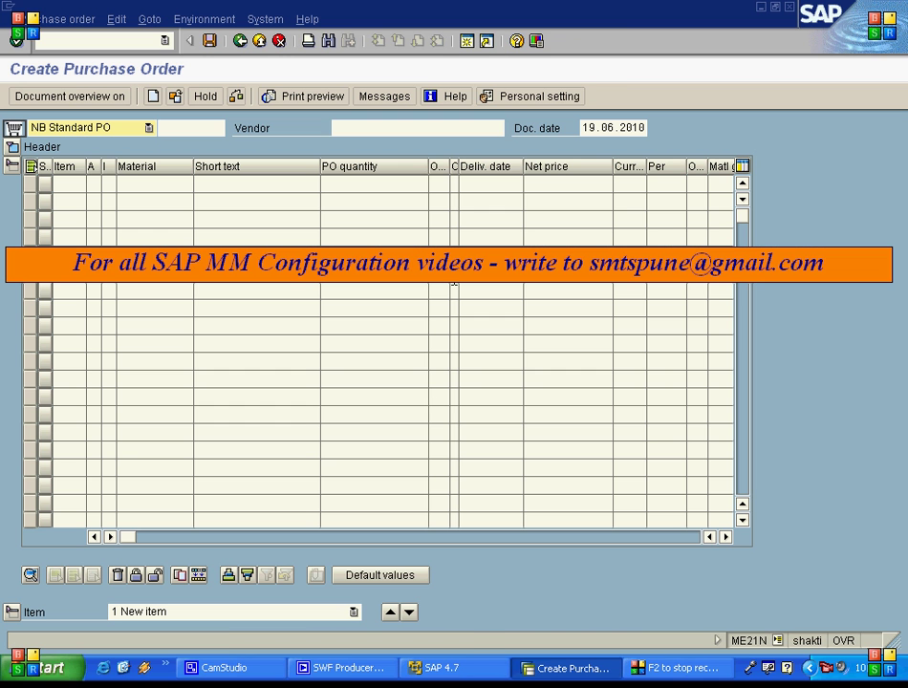
Fill the standard purchase order with vendor 100 and an item for material T195 with PO quantity 100.
click(377, 128)
text(100)
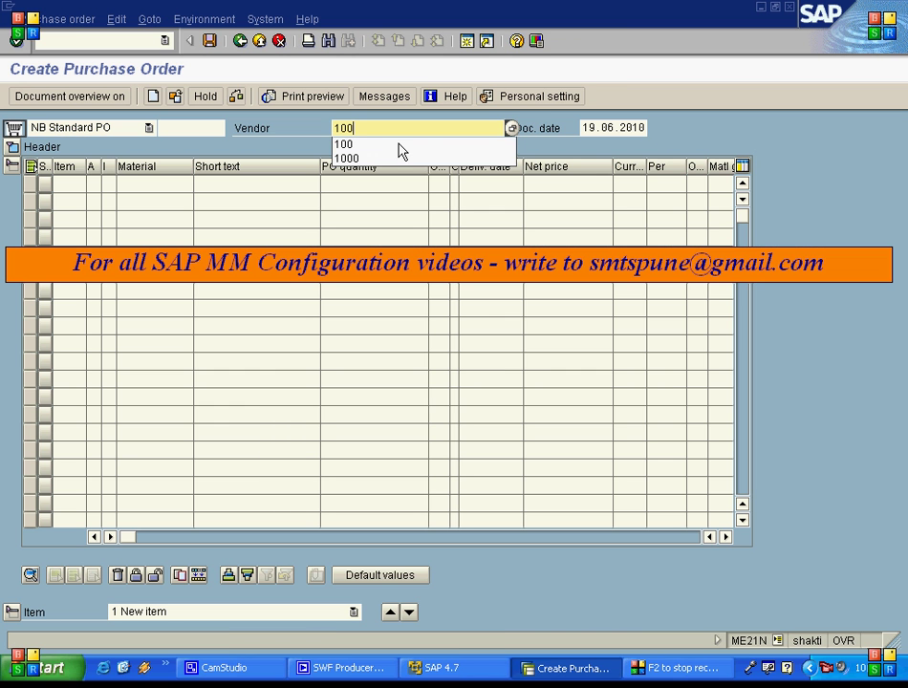
key(Return)
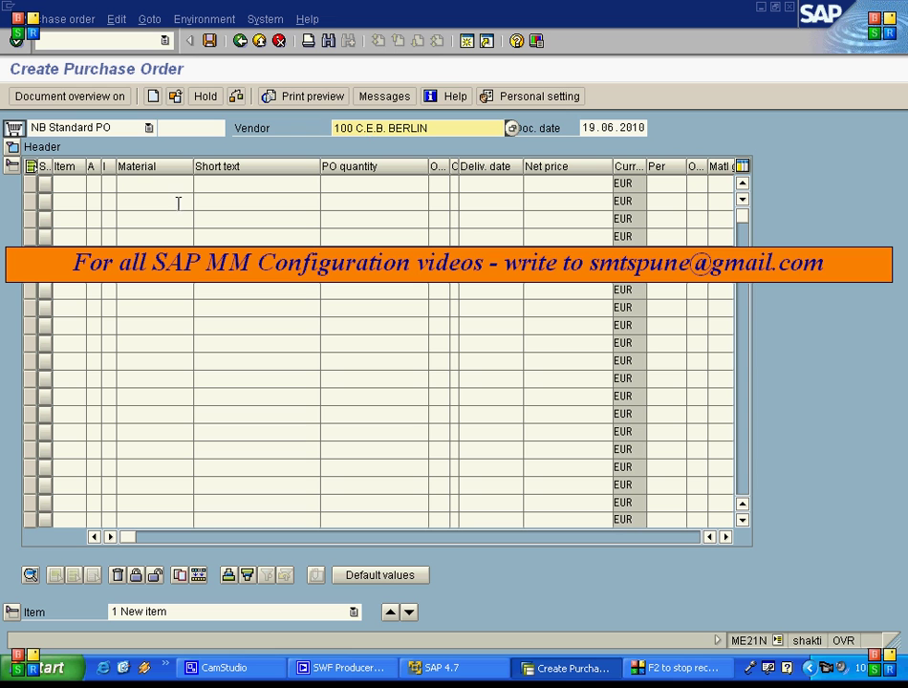
click(146, 181)
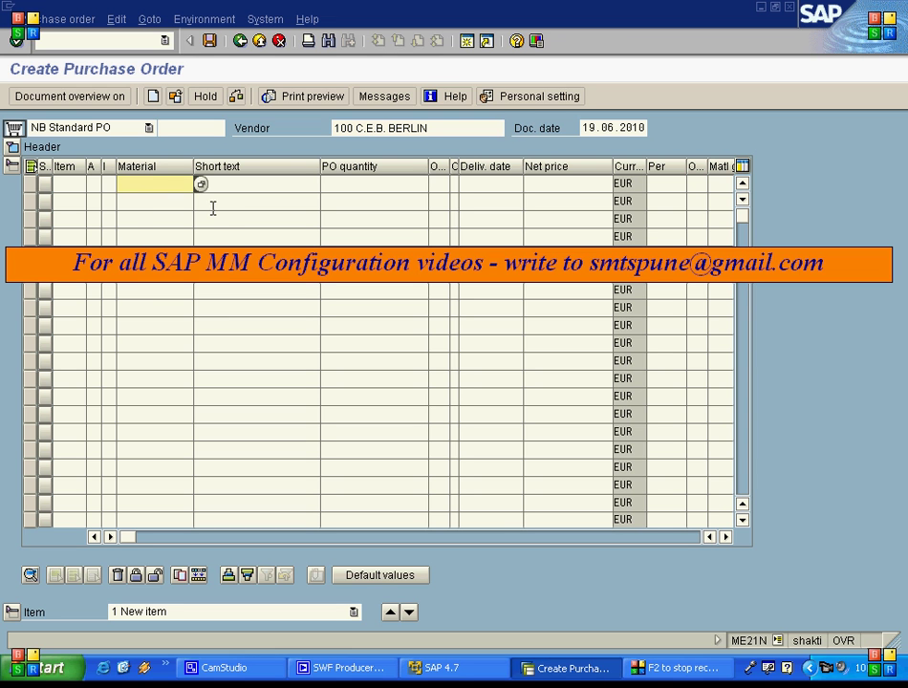
text(T195)
key(Return)
text(100)
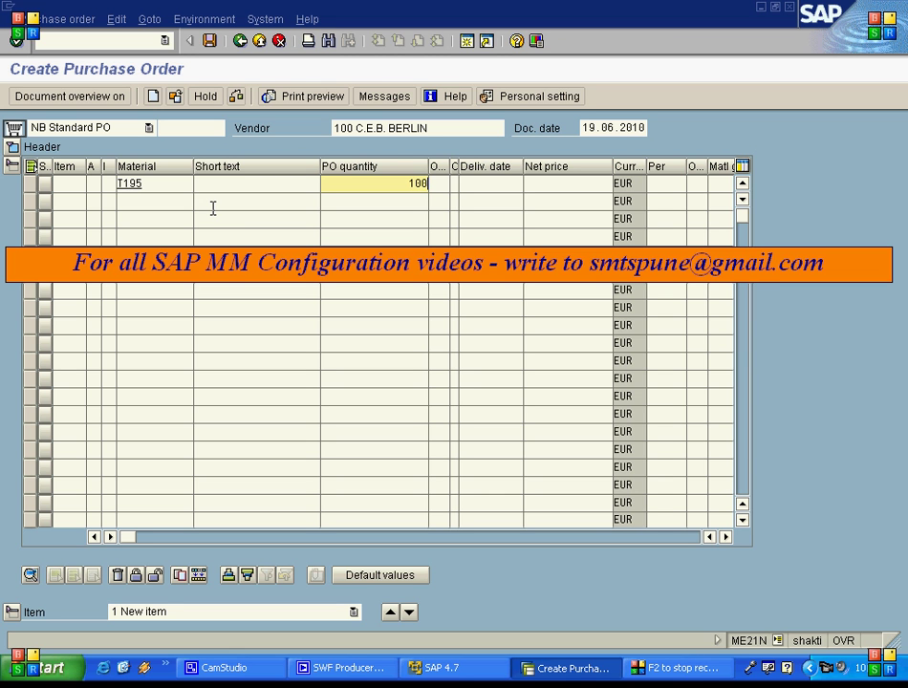
key(Return)
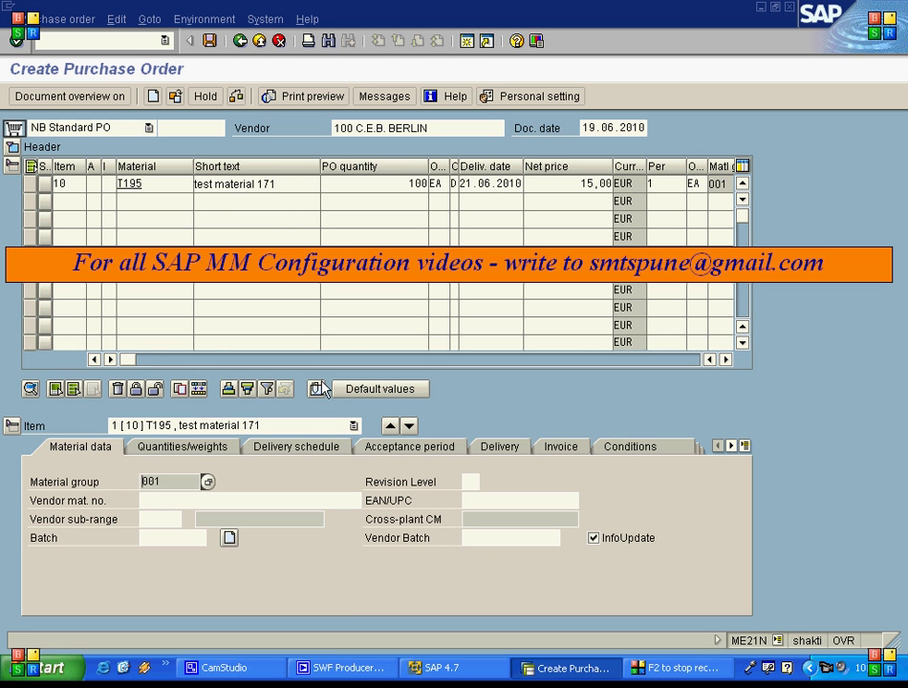
Check the T195 item's info record and the Gross Price line in its conditions.
drag(125, 361, 340, 375)
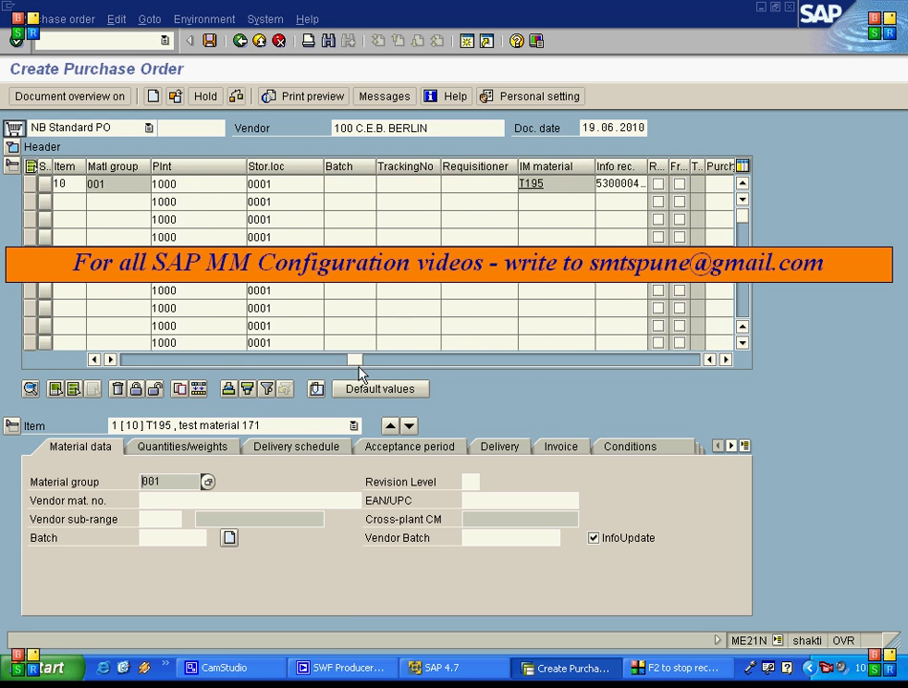
click(612, 185)
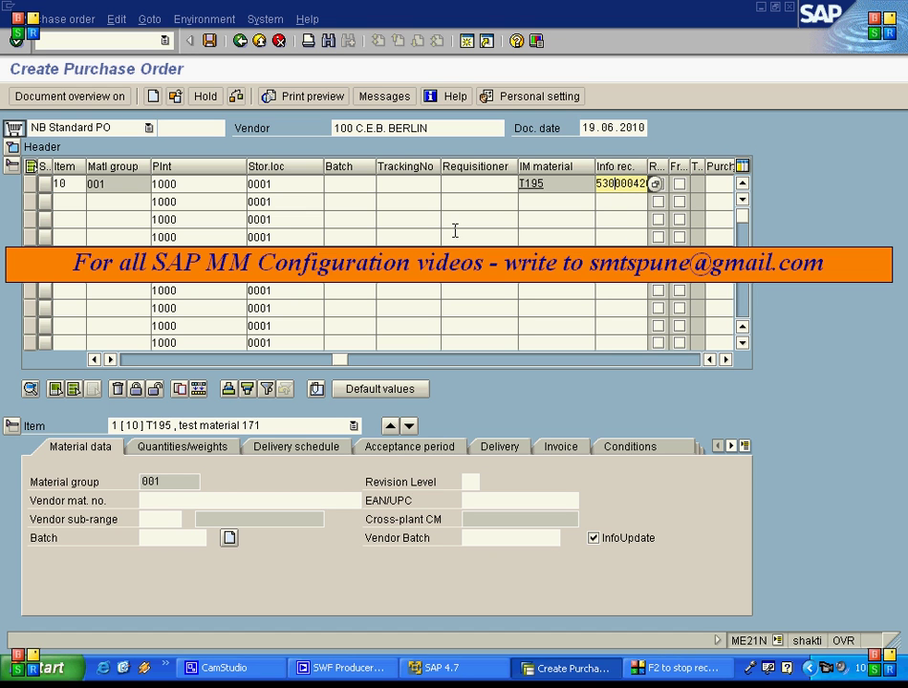
click(617, 451)
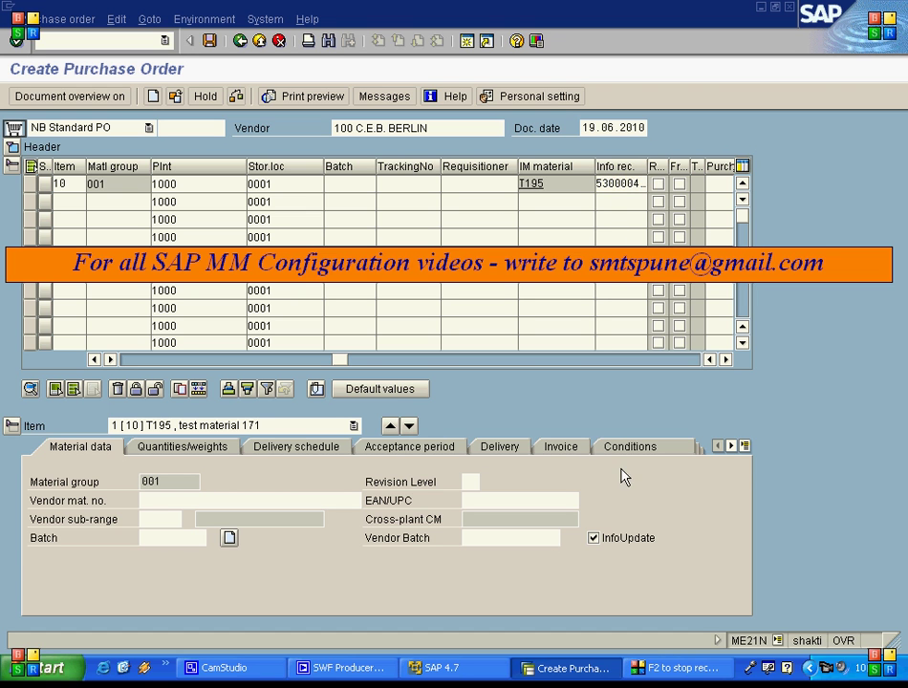
click(262, 407)
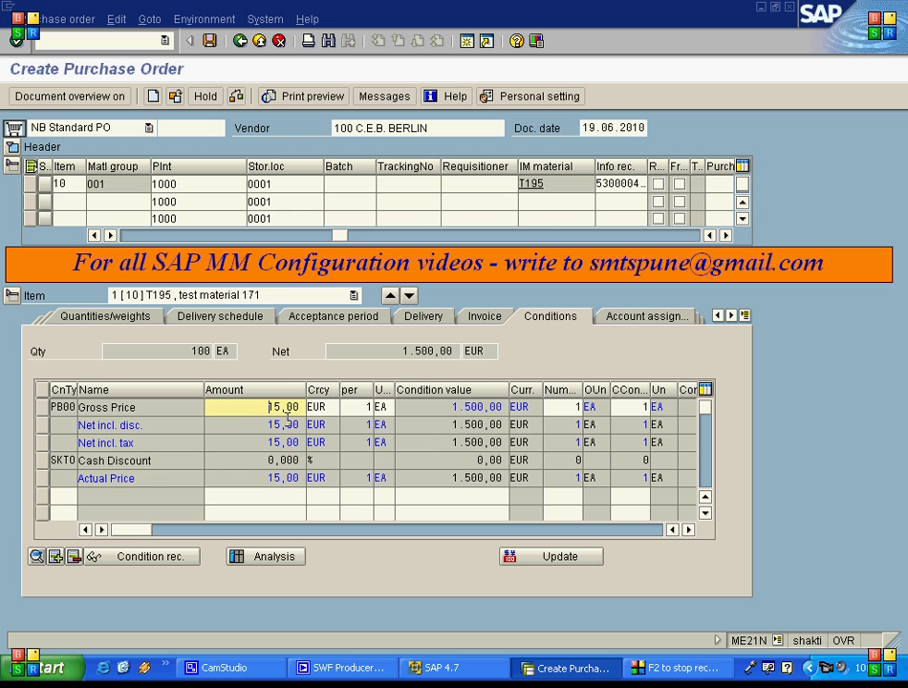
click(41, 408)
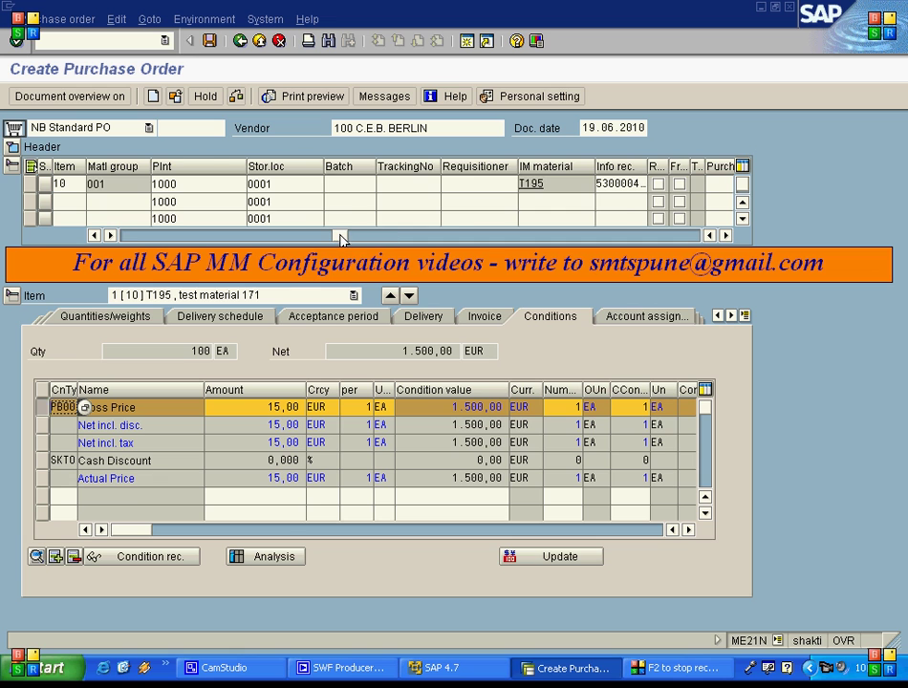
Set the T195 item's category to K (Consignment) and save the purchase order.
drag(341, 237, 226, 238)
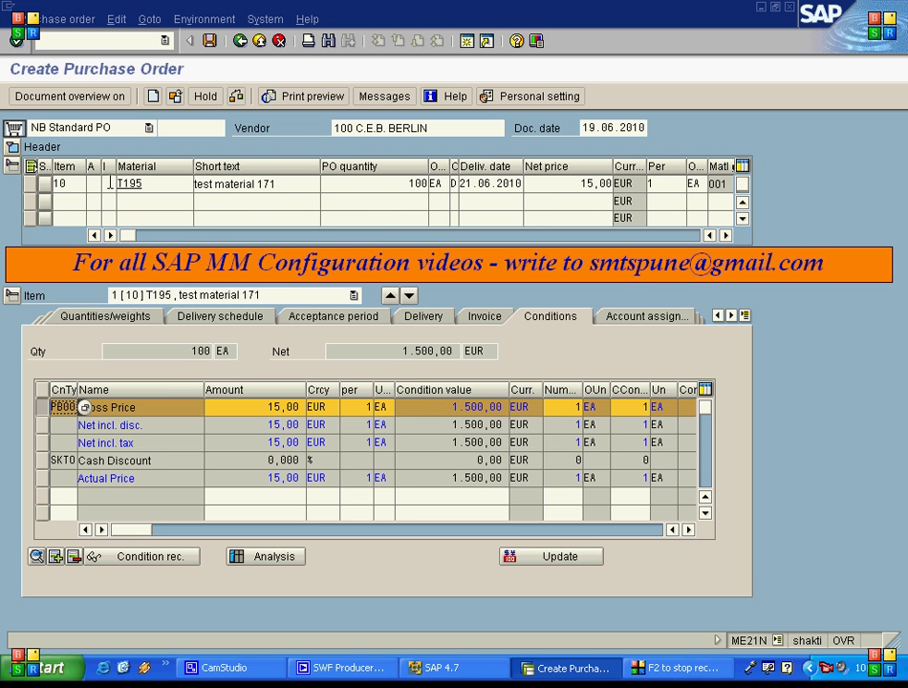
click(110, 183)
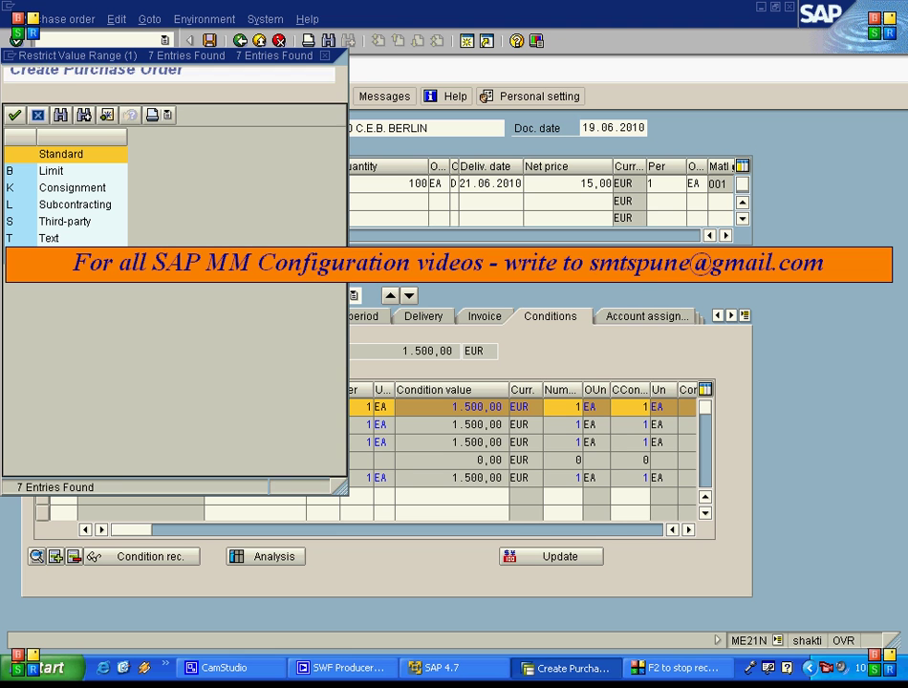
key(F4)
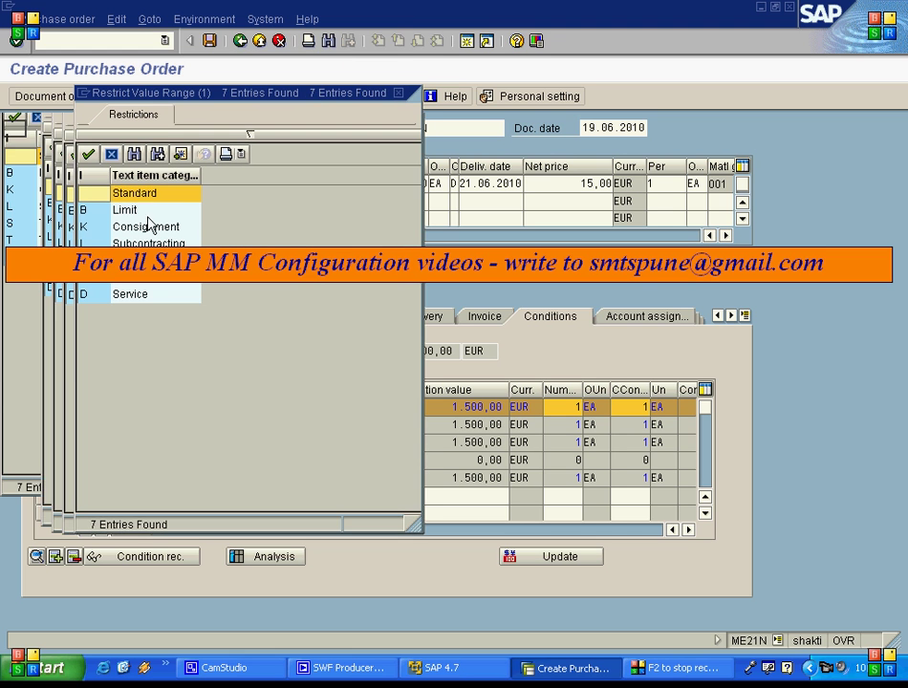
key(Down)
key(Down)
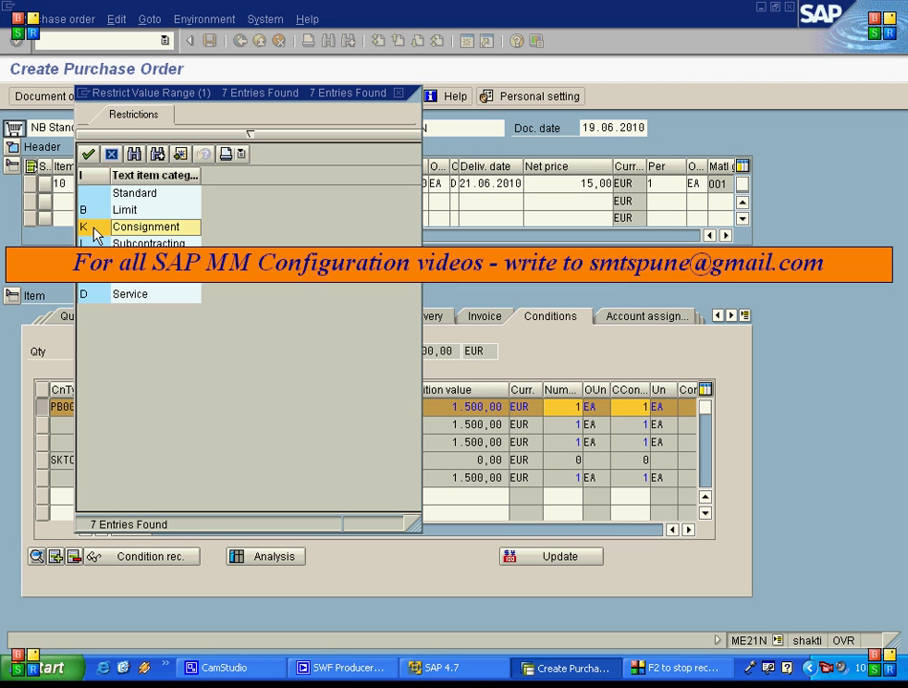
double_click(96, 234)
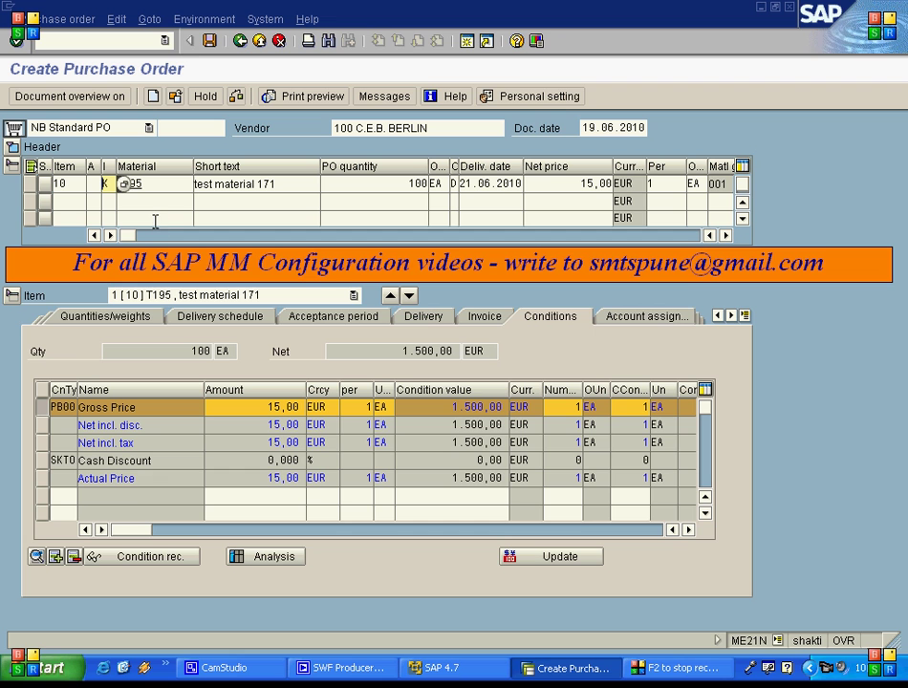
key(Return)
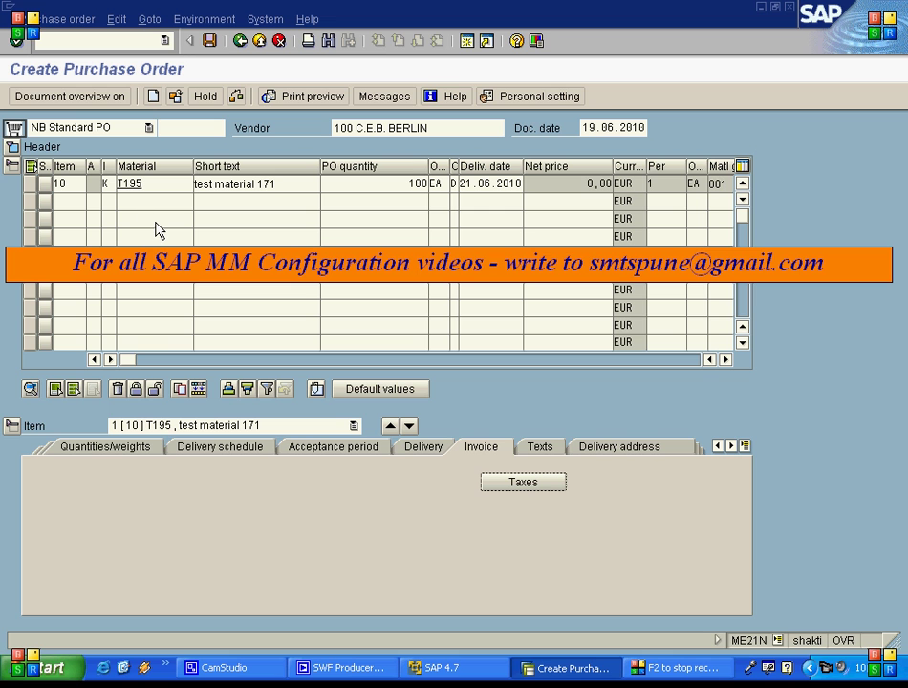
click(211, 41)
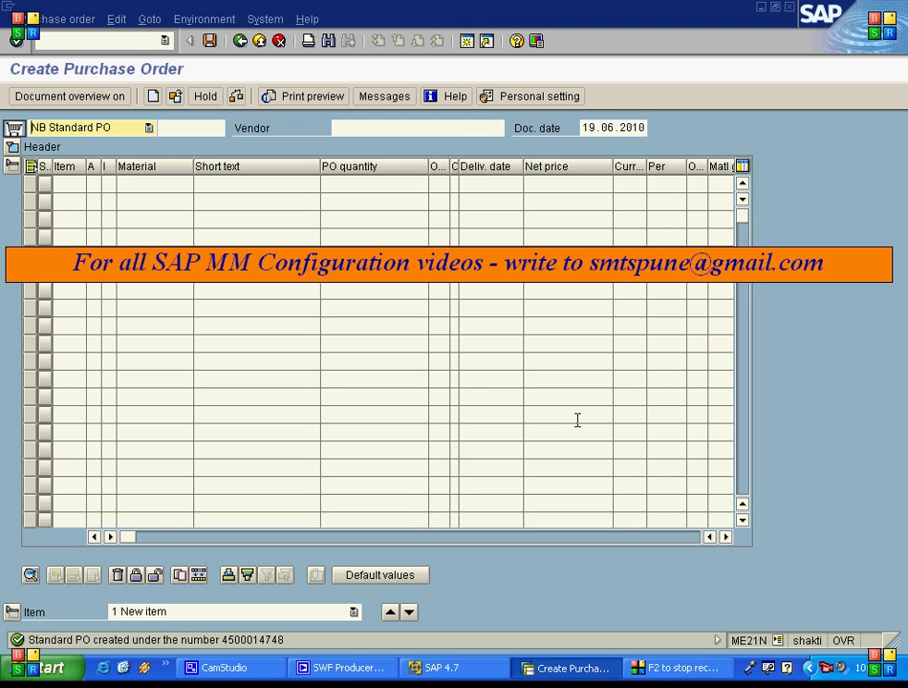
Display the newly saved purchase order and copy its document number.
click(174, 96)
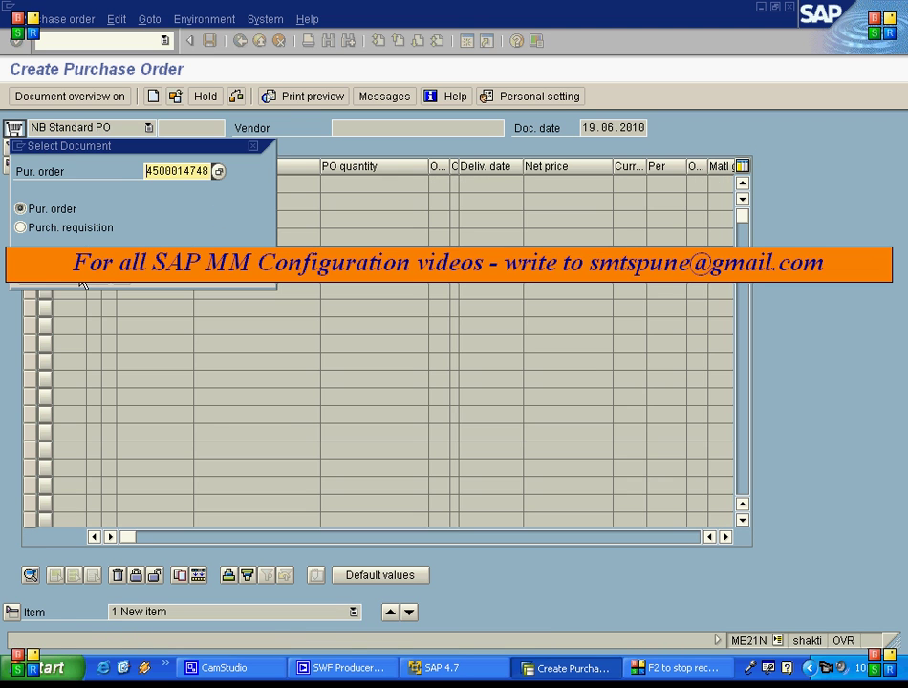
click(218, 171)
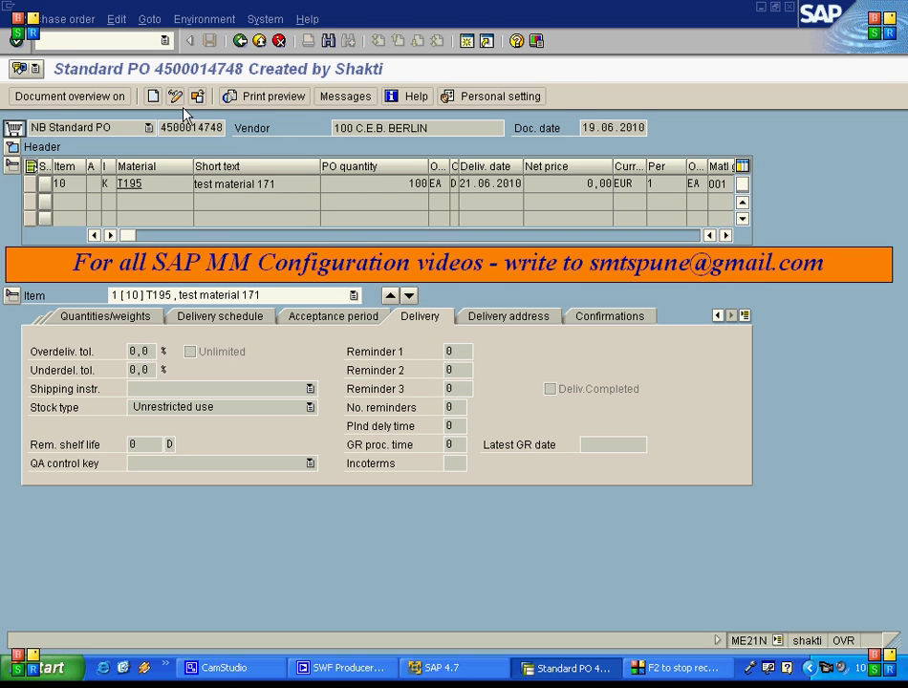
drag(162, 127, 238, 129)
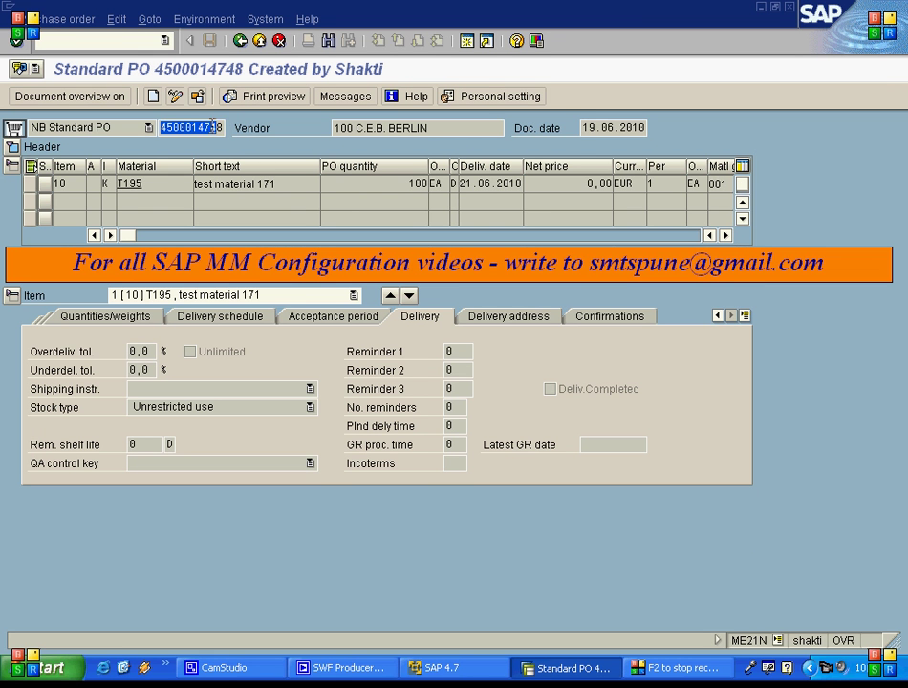
key(ctrl+c)
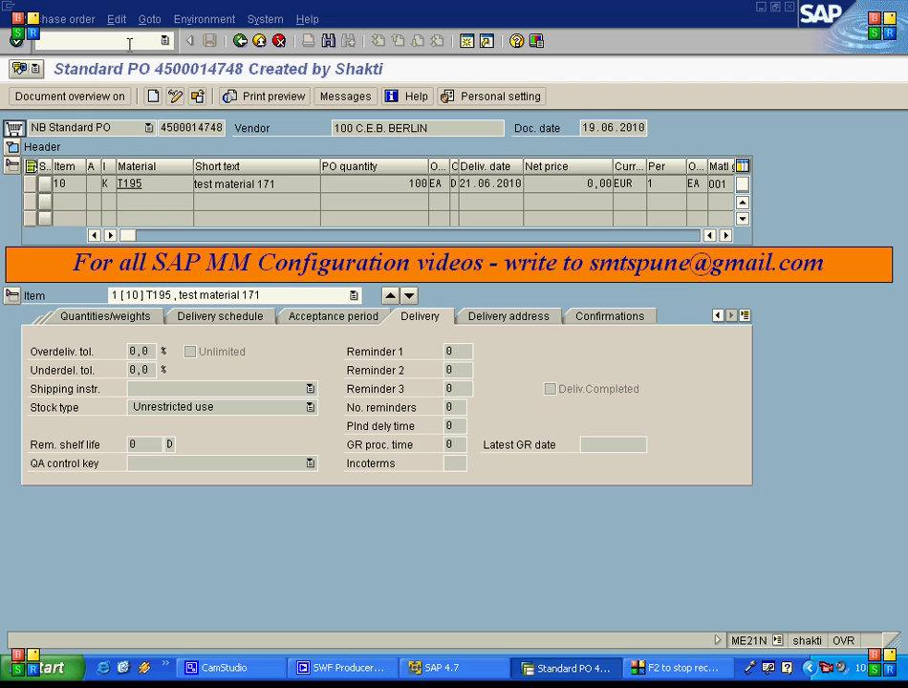
Start transaction MIGO in a new session and load the copied purchase order for a goods receipt.
text(/OMIG)
key(Return)
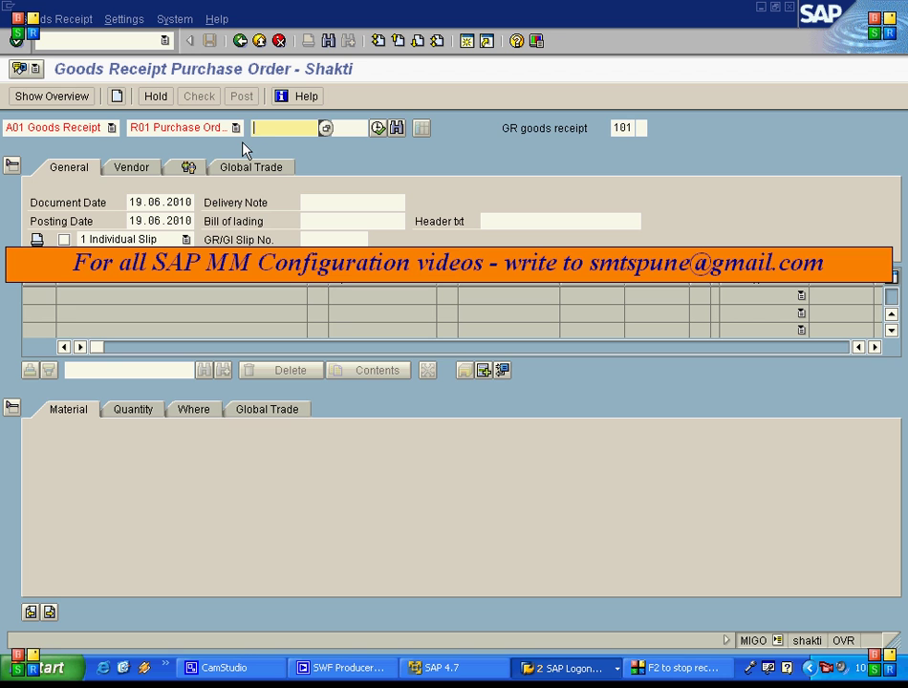
key(ctrl+v)
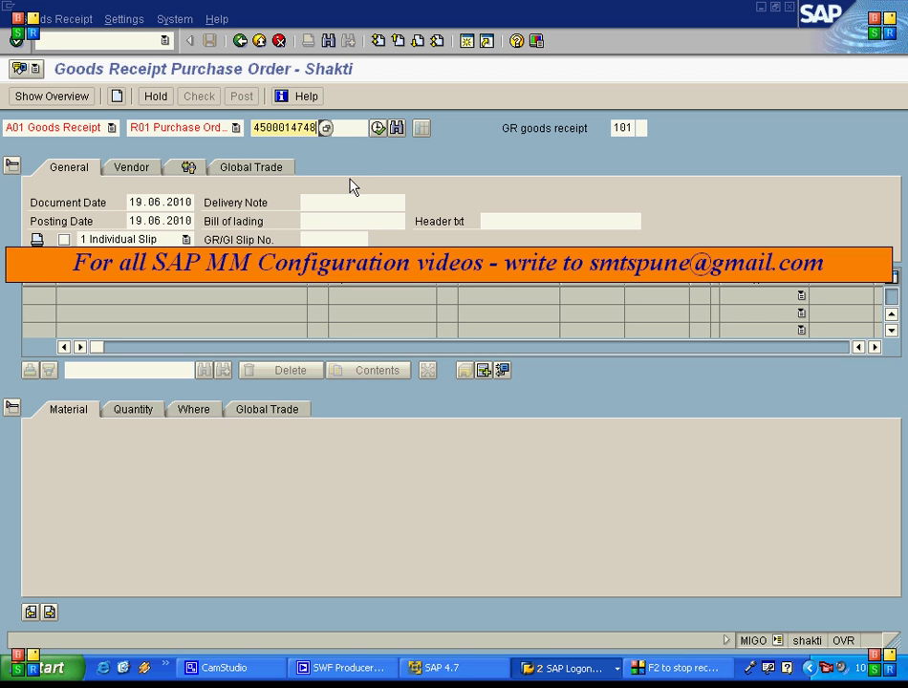
click(378, 128)
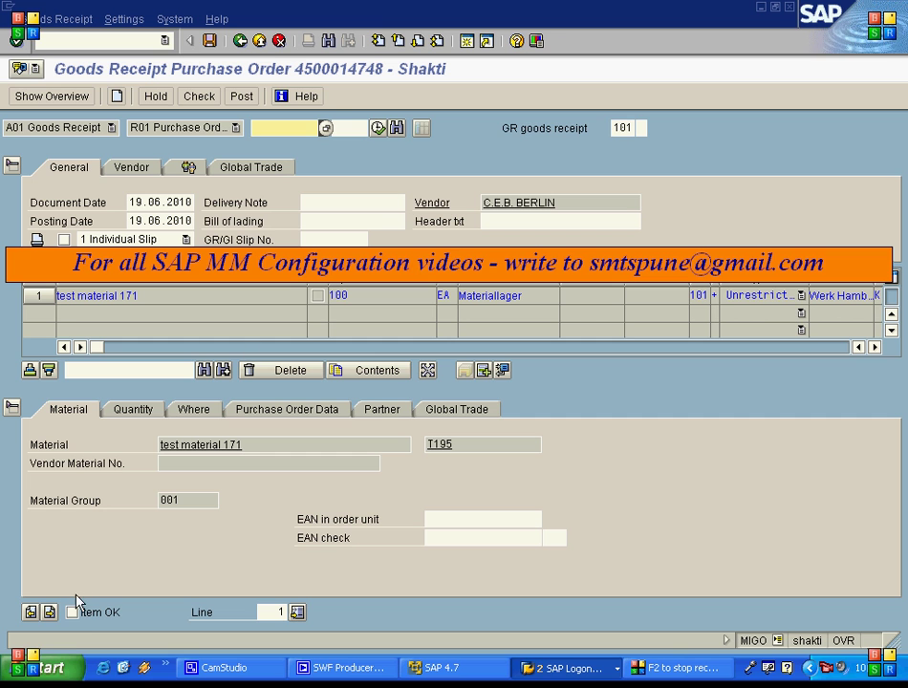
Mark the T195 goods receipt item as OK and check its quantity in unit of entry.
click(72, 611)
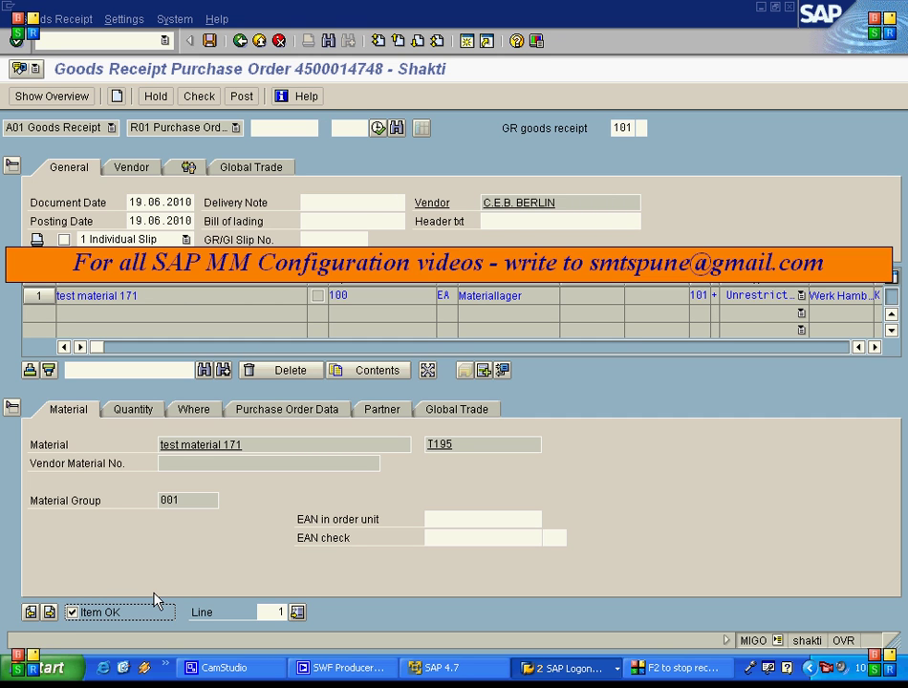
click(138, 411)
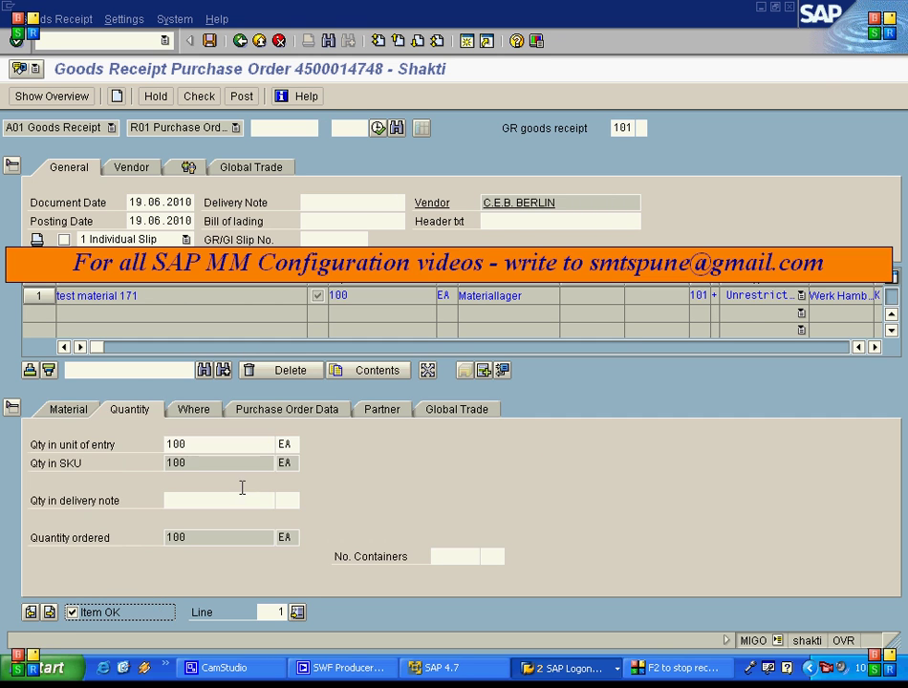
click(198, 442)
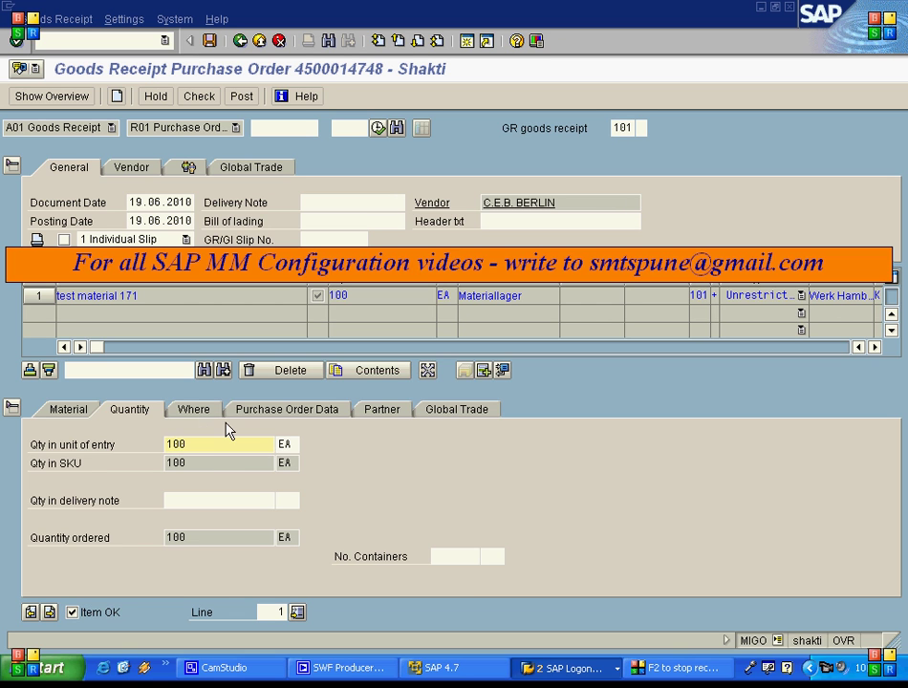
Review the item's movement type 101 and special stock indicator K, Consignment (vendor), in its destination data.
click(198, 411)
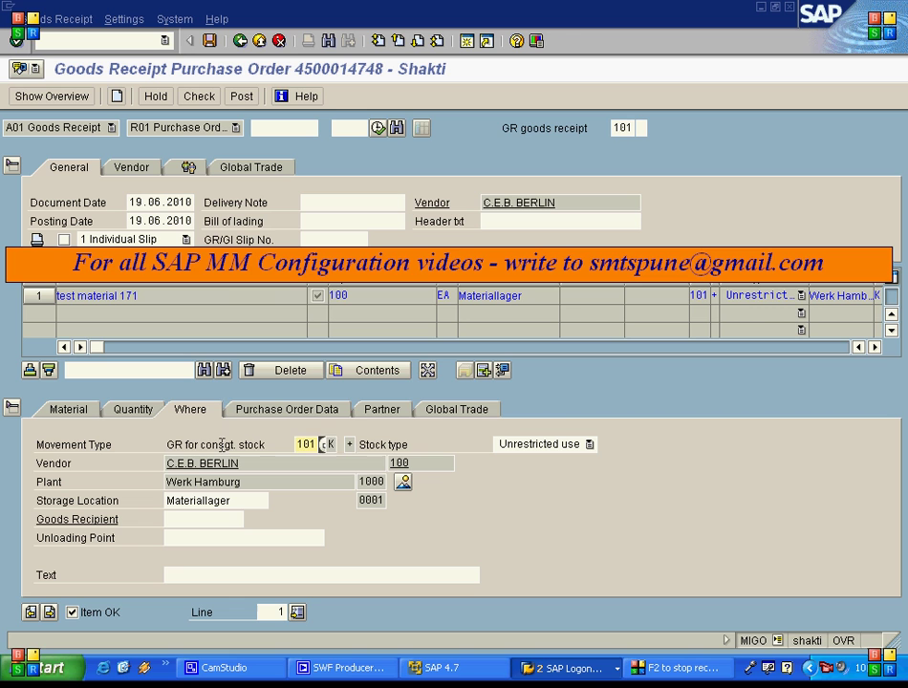
click(244, 444)
click(304, 445)
key(Return)
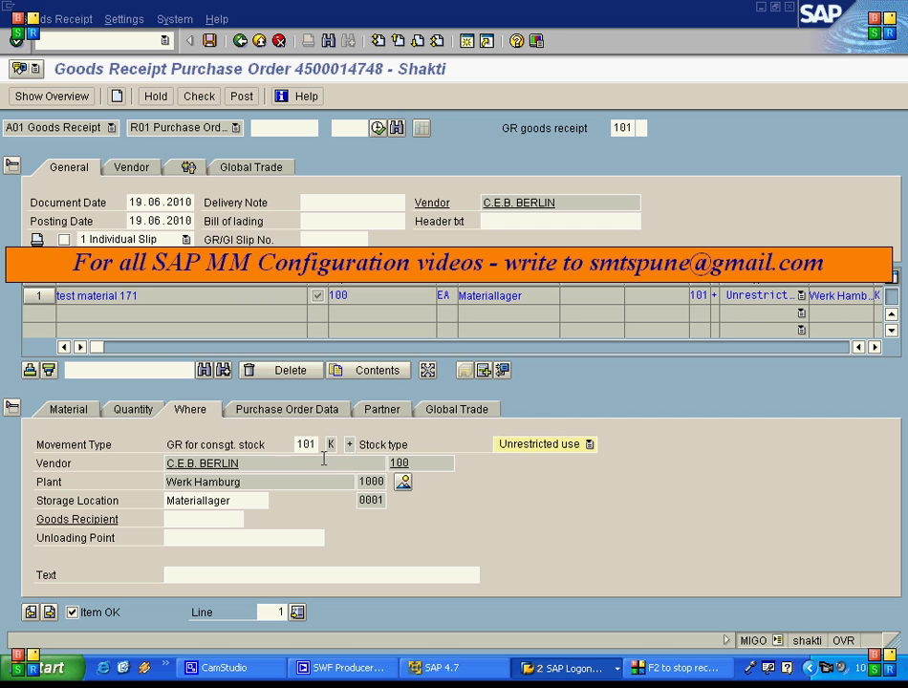
click(332, 443)
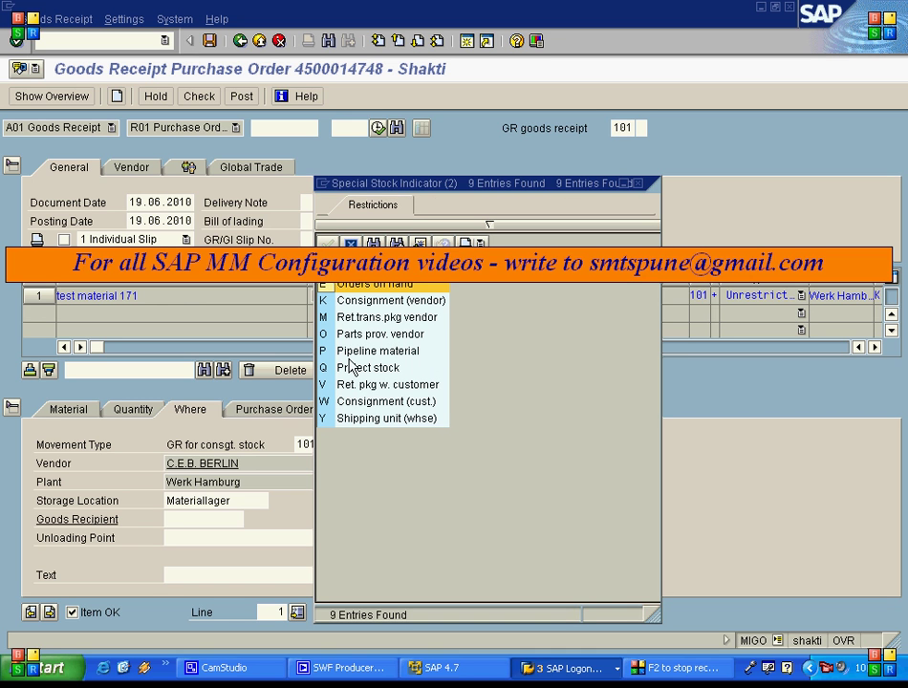
click(350, 300)
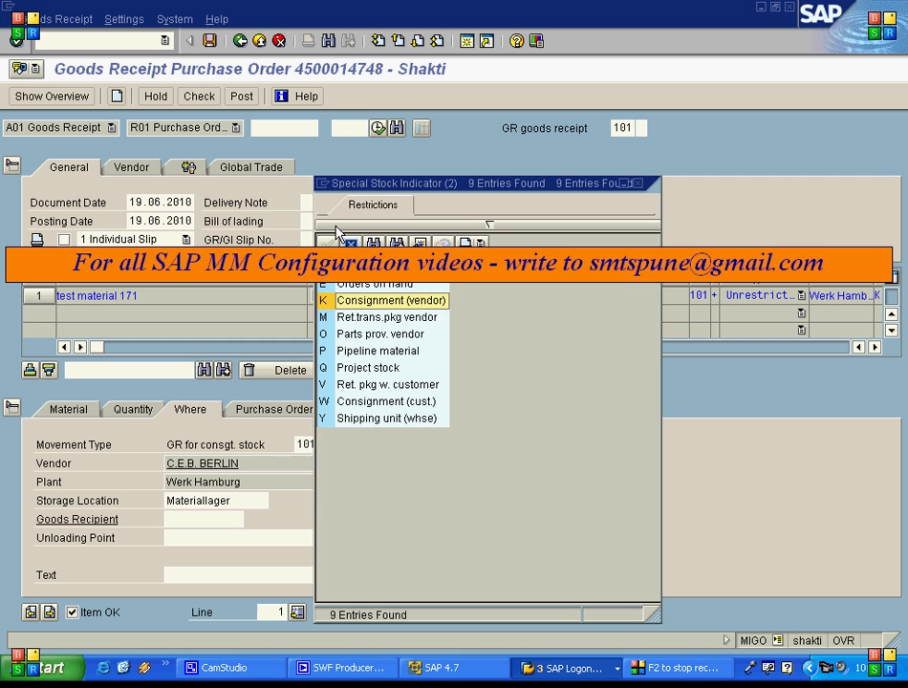
click(330, 243)
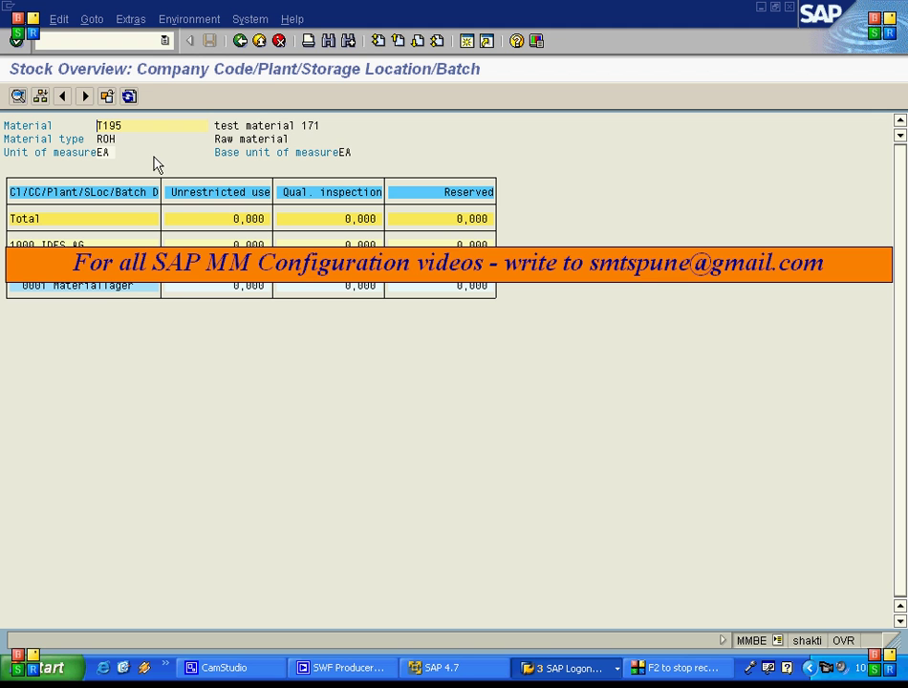
Check the stock overview of material T195 and the total stock in its Accounting 1 data for plant 1000.
click(240, 41)
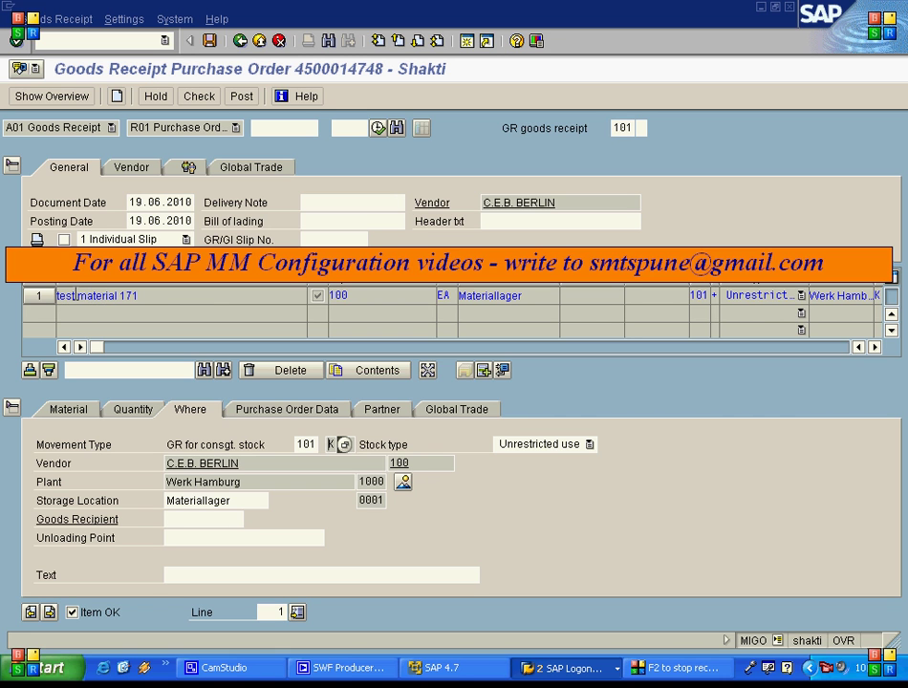
double_click(74, 296)
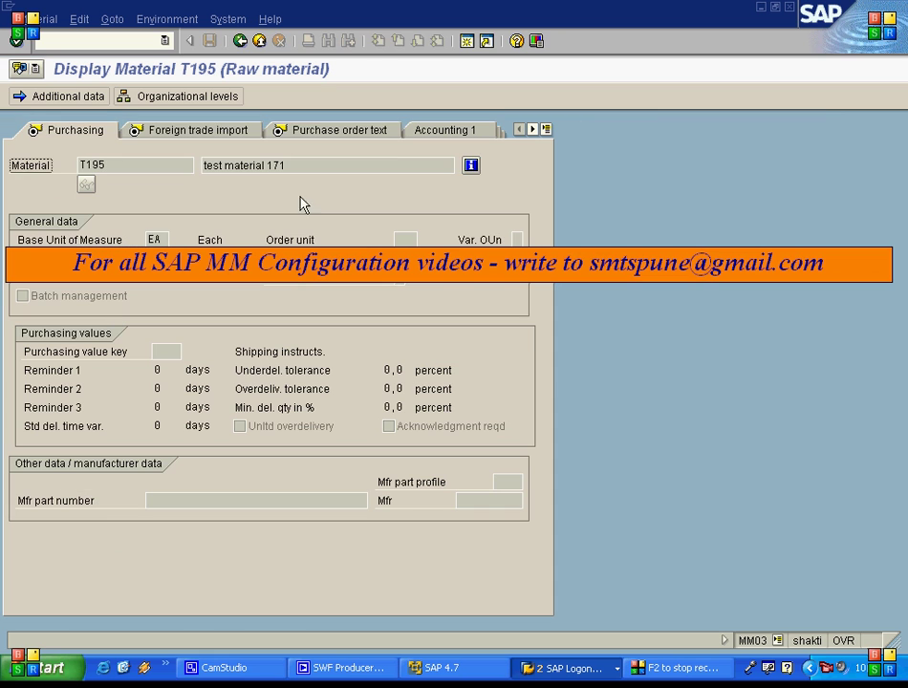
click(445, 134)
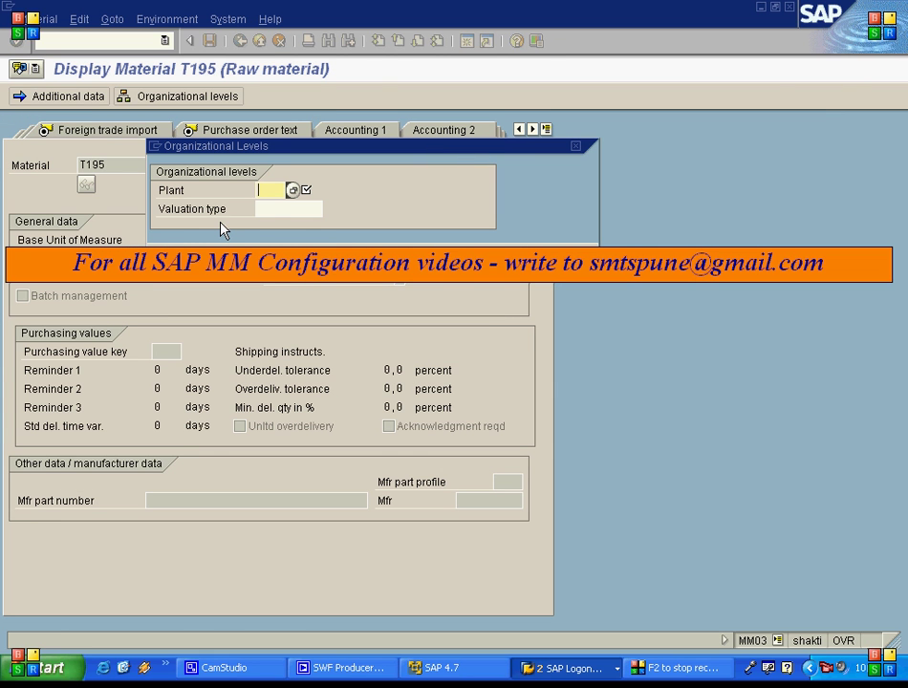
text(1000)
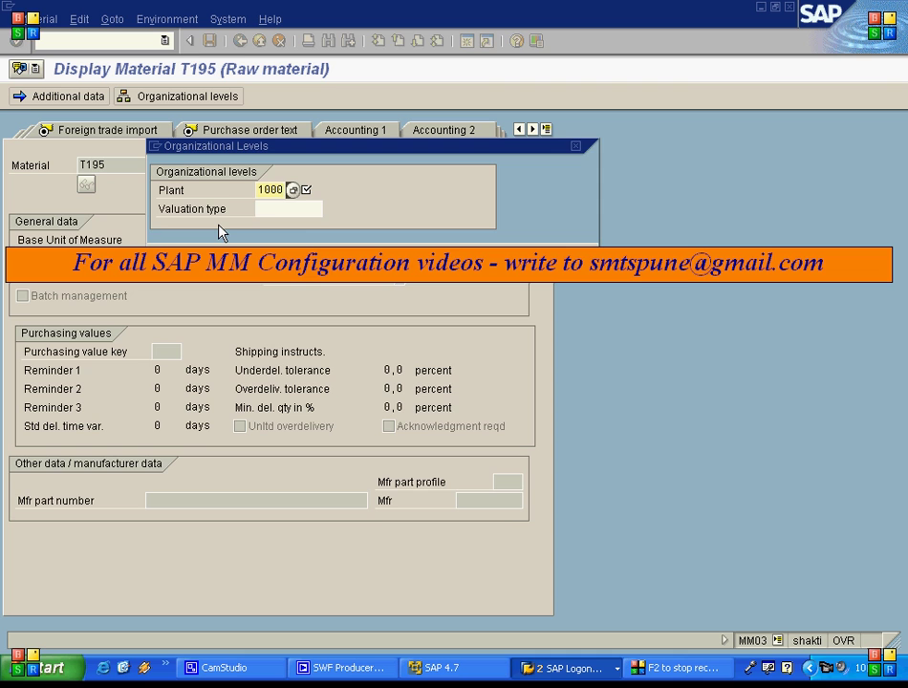
key(Return)
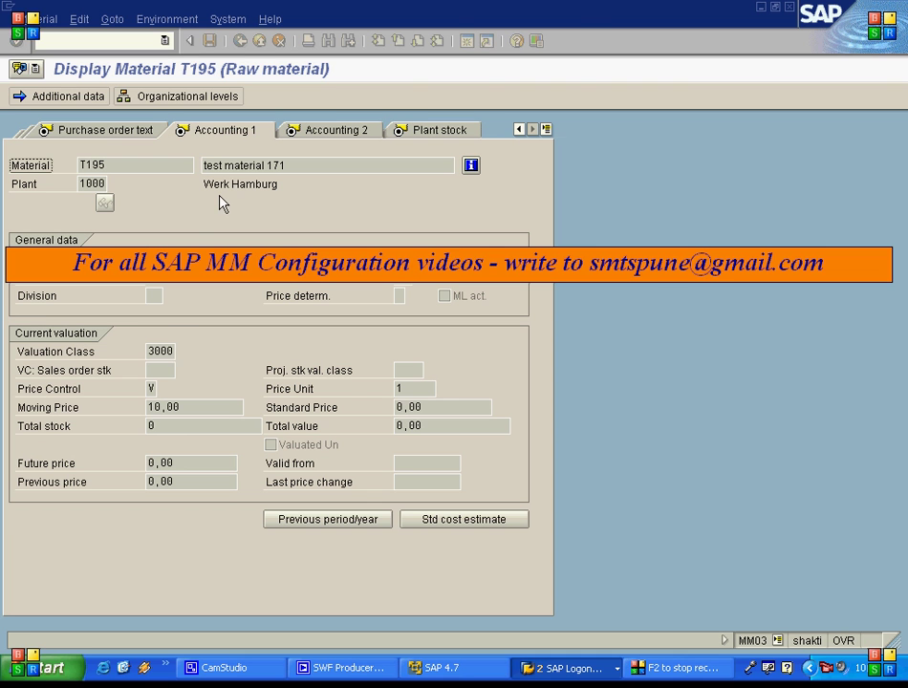
click(170, 427)
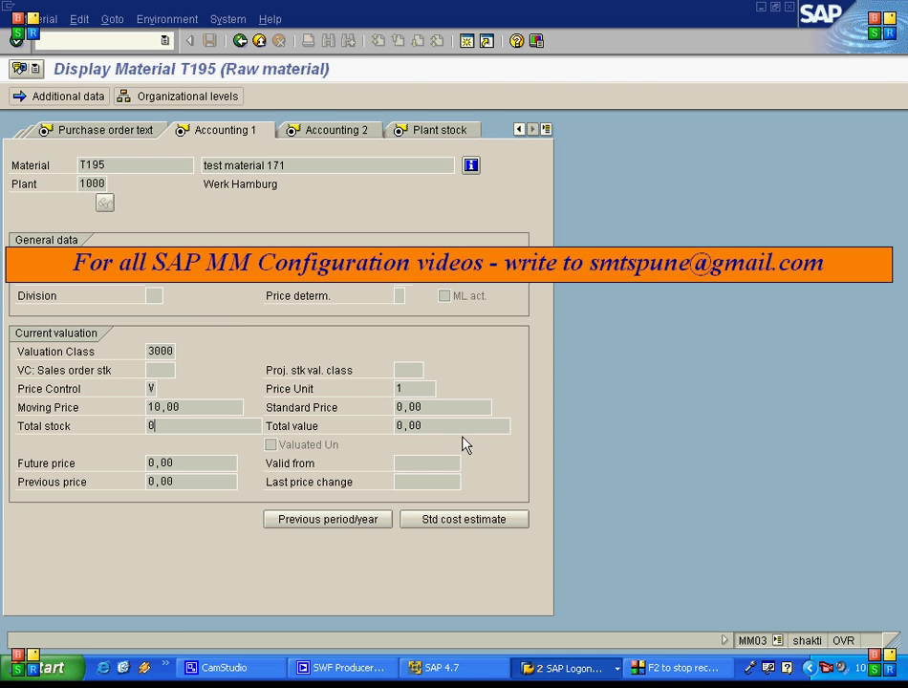
Post the T195 goods receipt and display its posted material document.
click(240, 40)
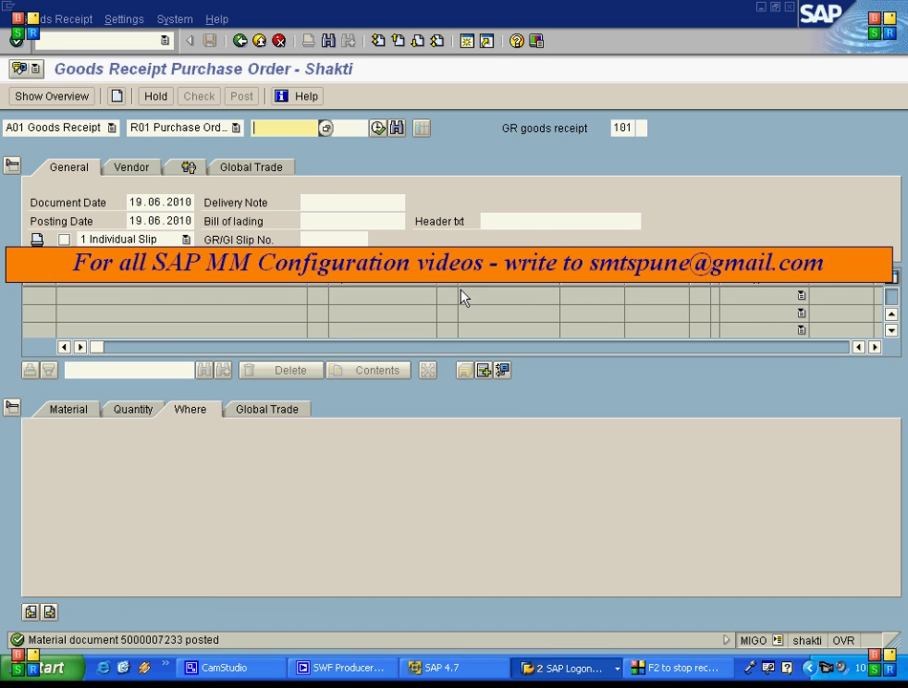
click(111, 127)
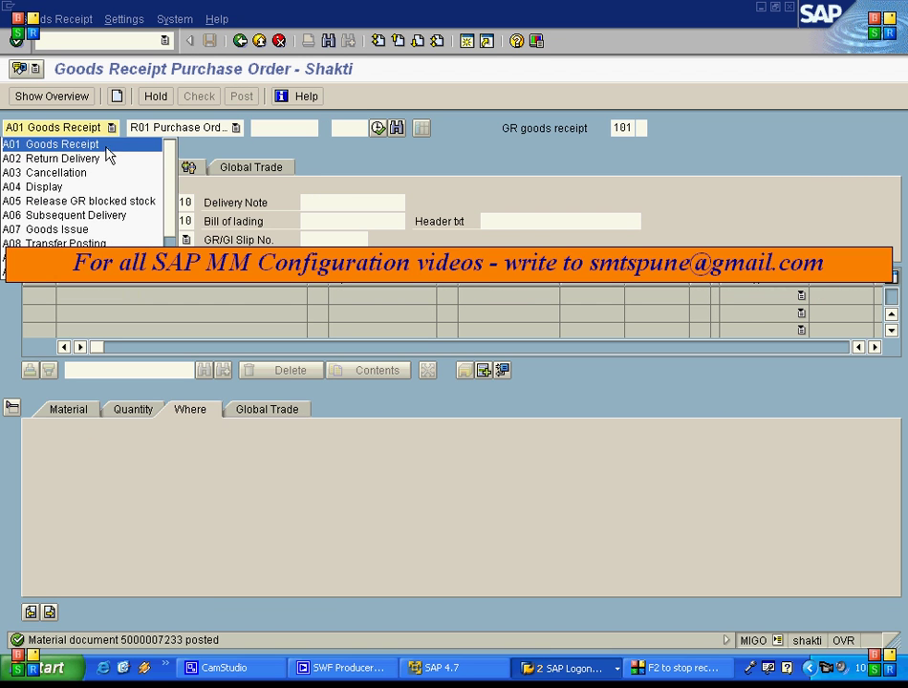
click(106, 186)
key(Return)
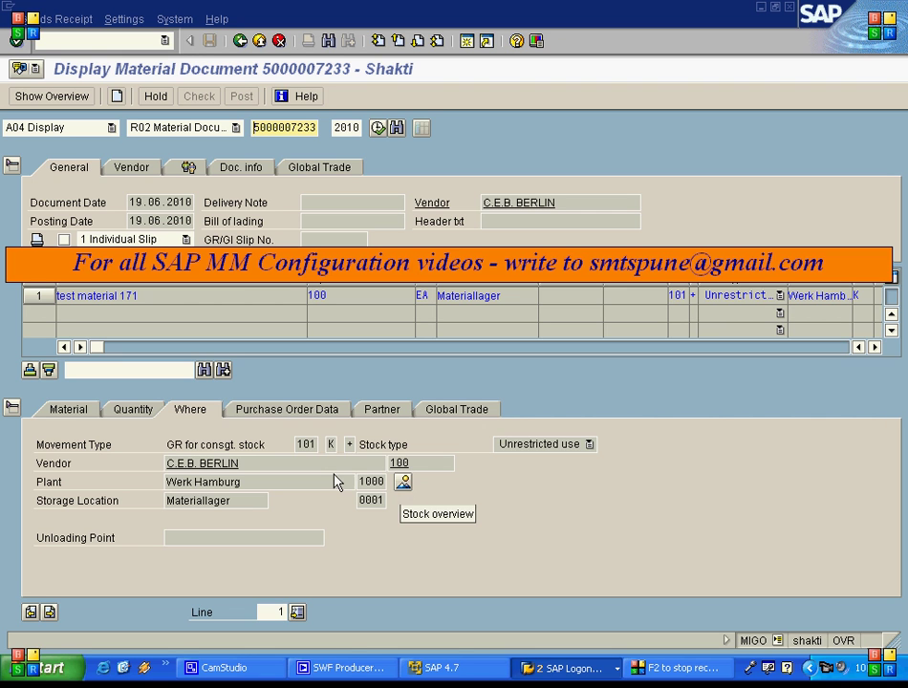
Check the stock overview of material T195 and the vendor consignment stock details for plant 1000, storage location 0001.
click(404, 486)
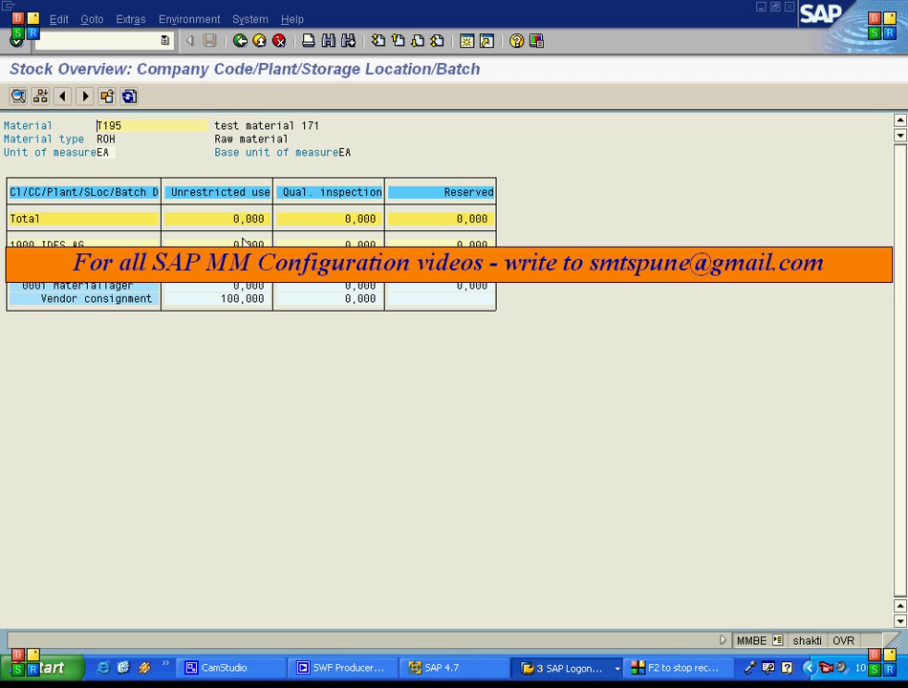
click(230, 299)
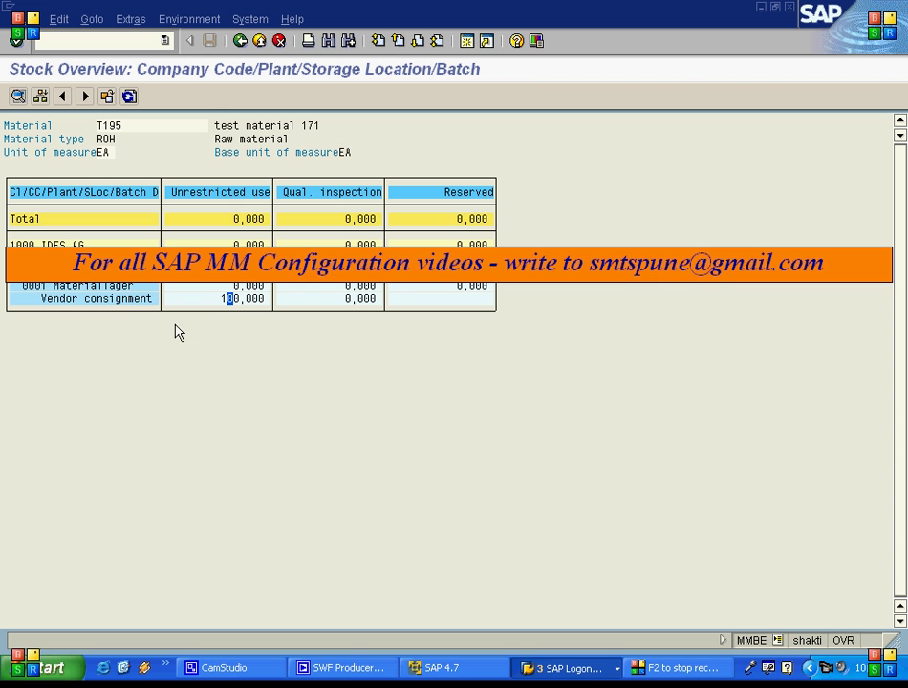
double_click(115, 300)
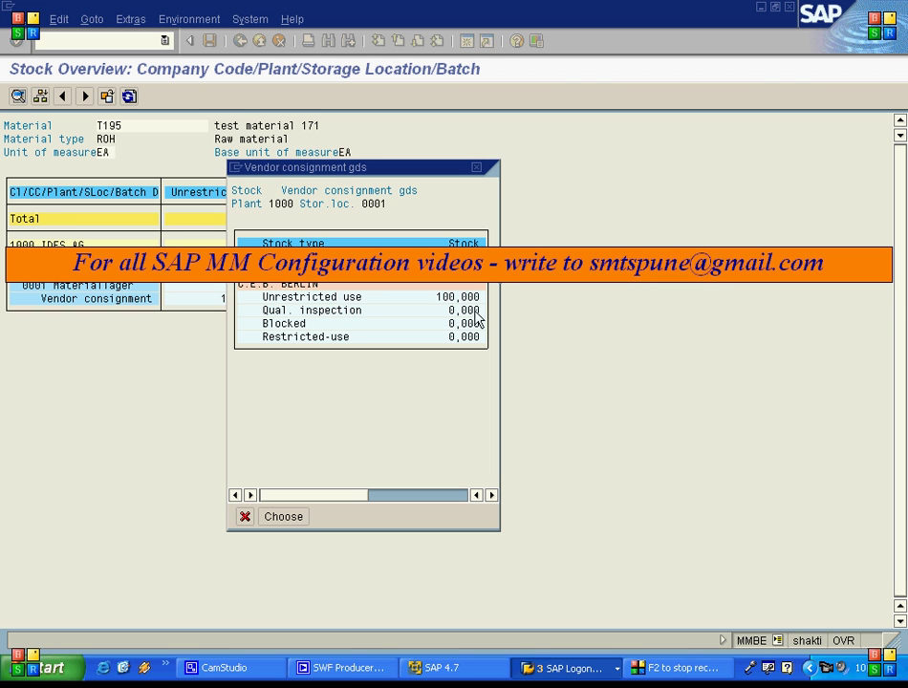
click(245, 516)
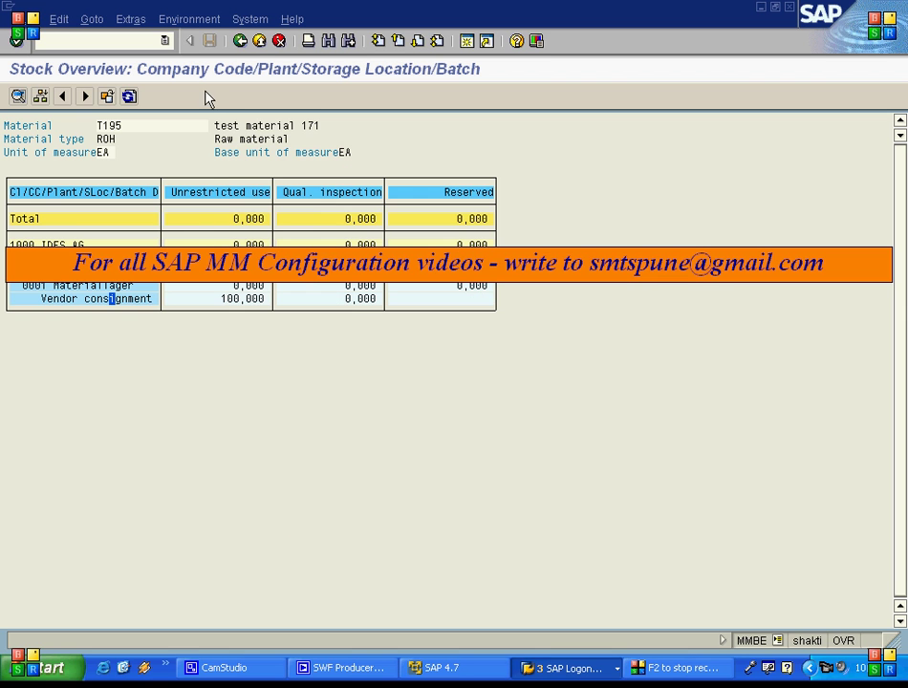
click(240, 41)
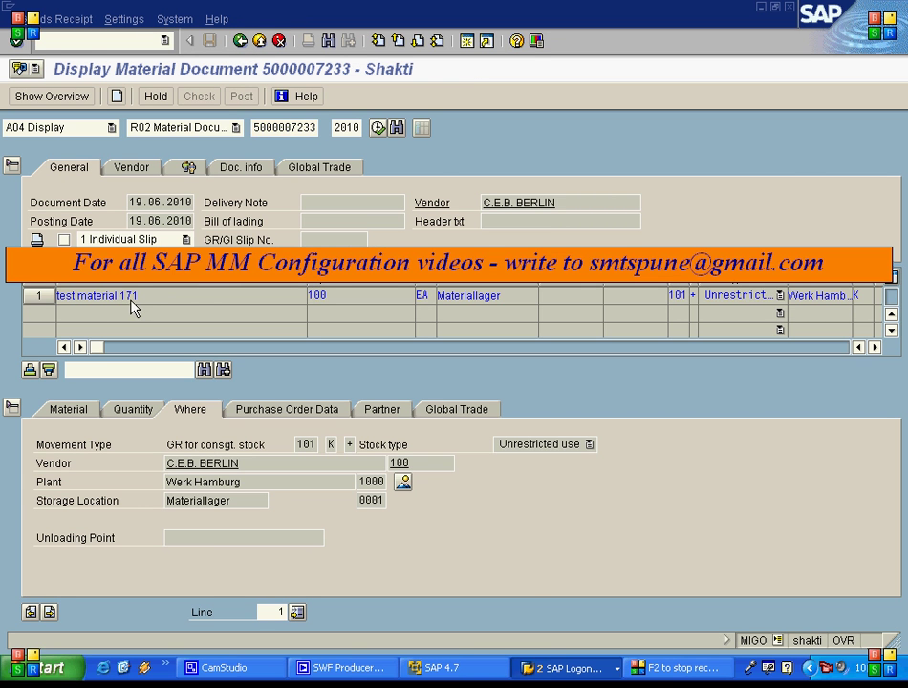
Check the total stock and total value in material T195's accounting data for plant 1000.
double_click(130, 299)
click(450, 138)
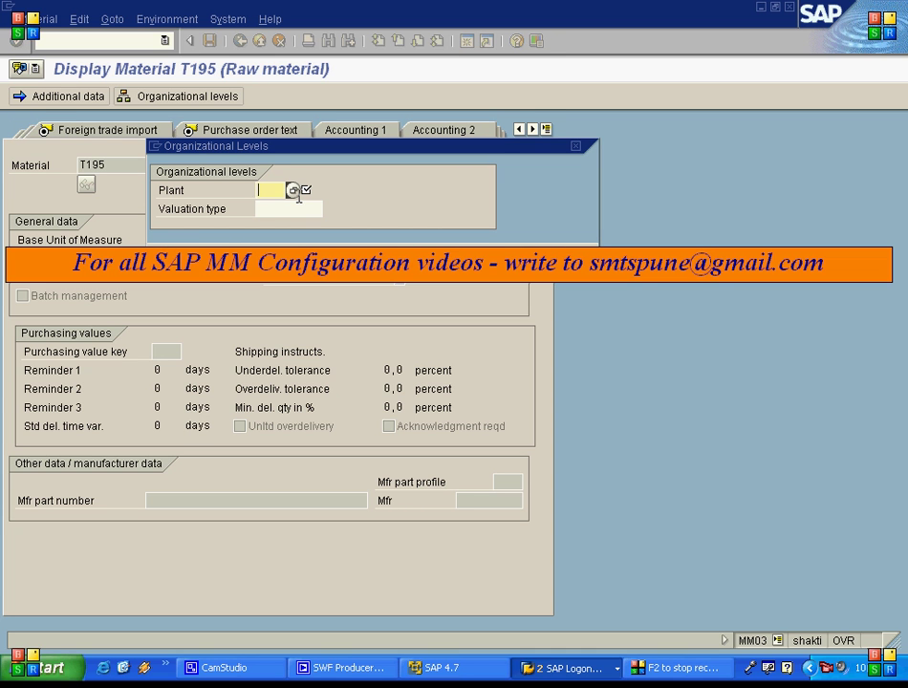
text(1000)
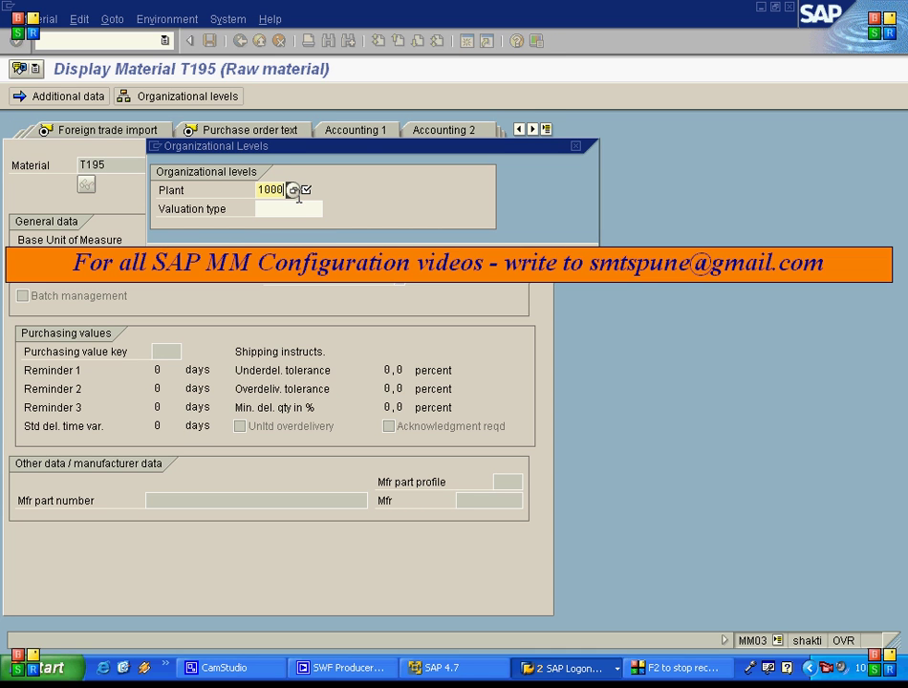
key(Return)
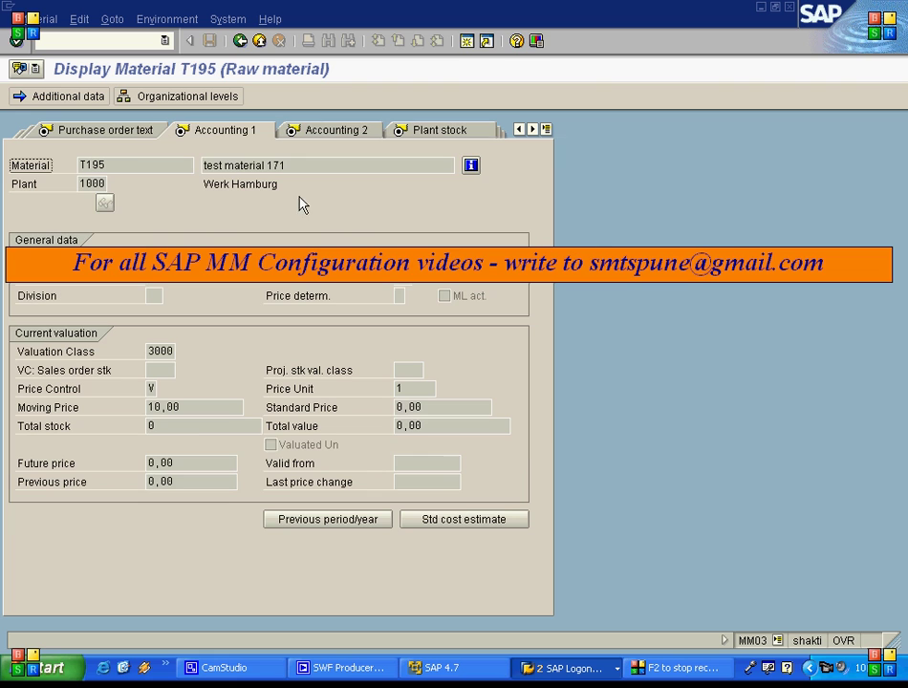
click(189, 428)
click(440, 429)
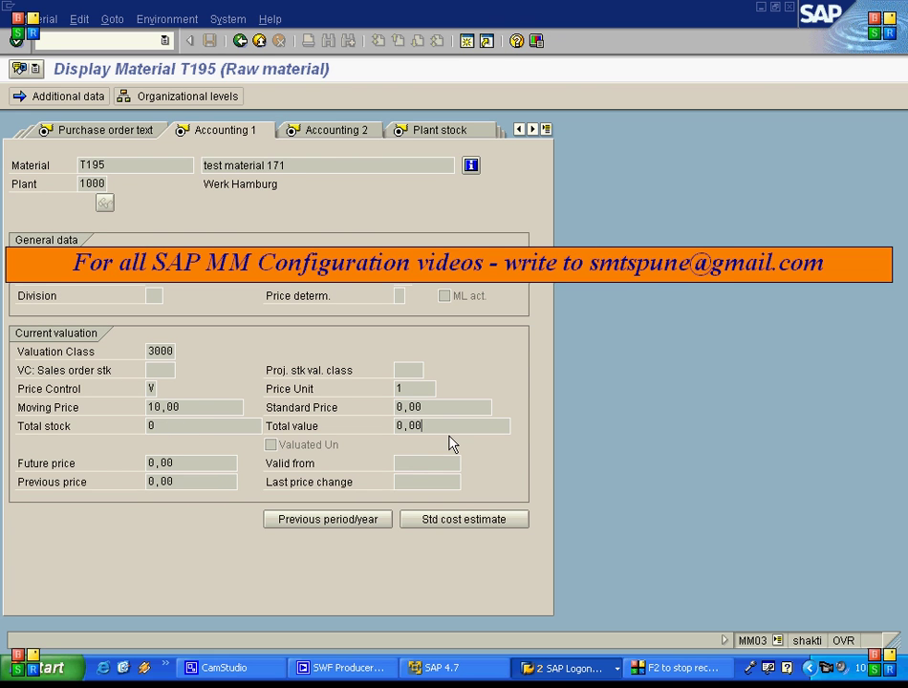
click(241, 41)
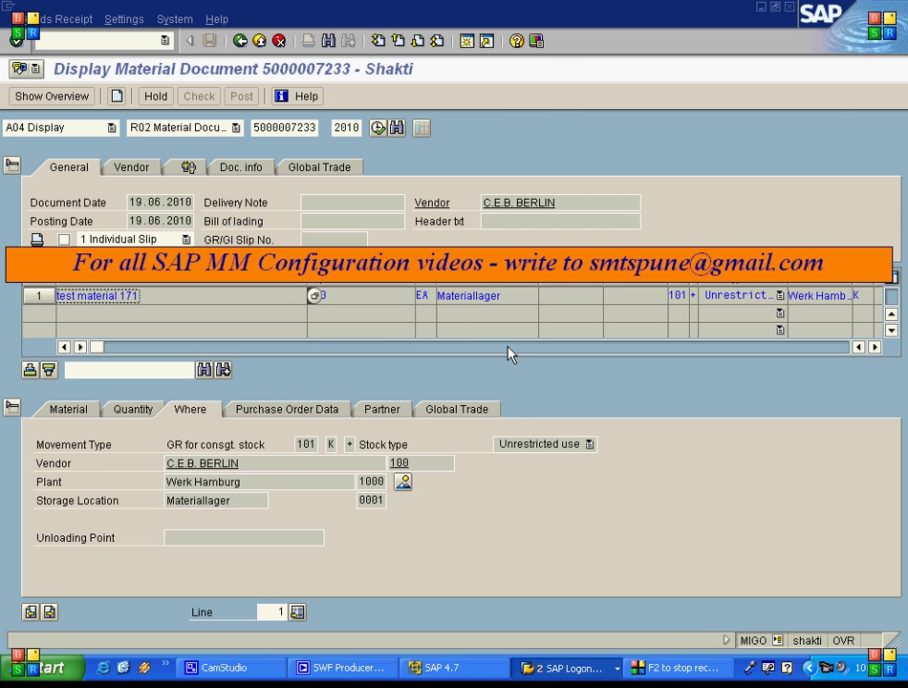
Look for FI documents belonging to the goods receipt in the material document's document information.
click(470, 296)
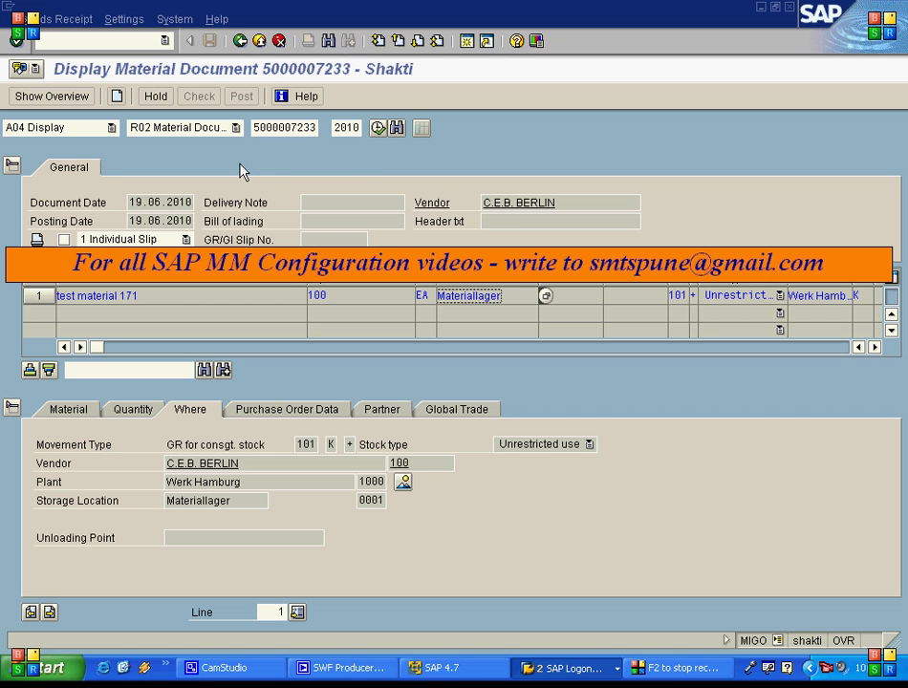
click(241, 169)
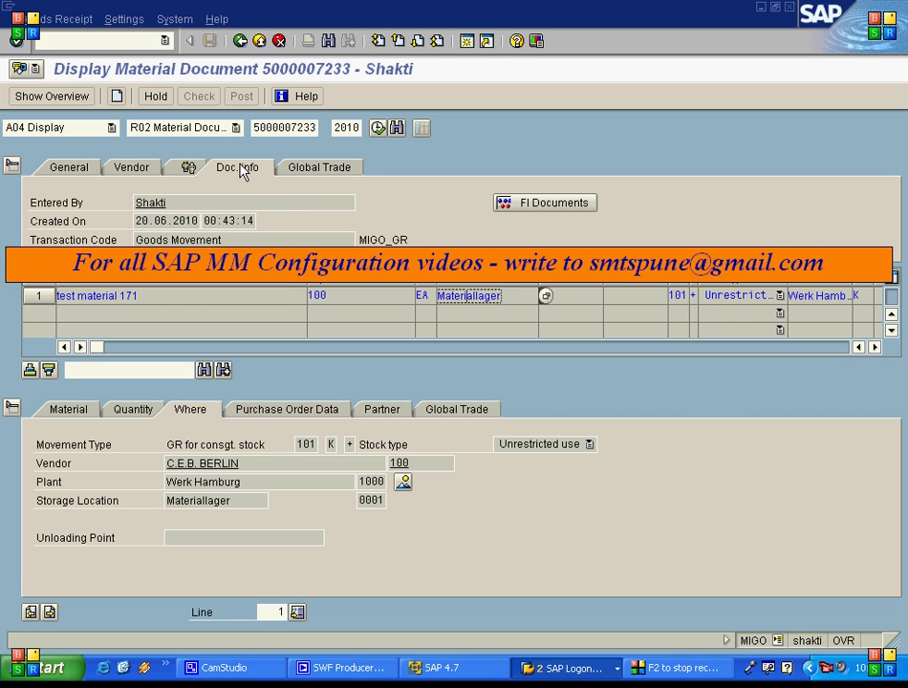
click(543, 211)
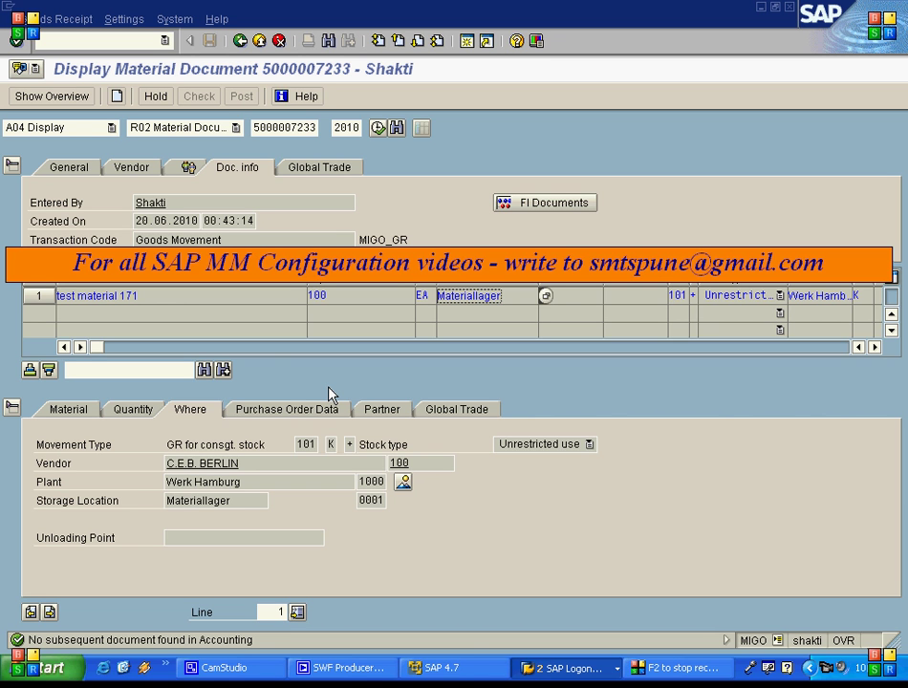
click(218, 221)
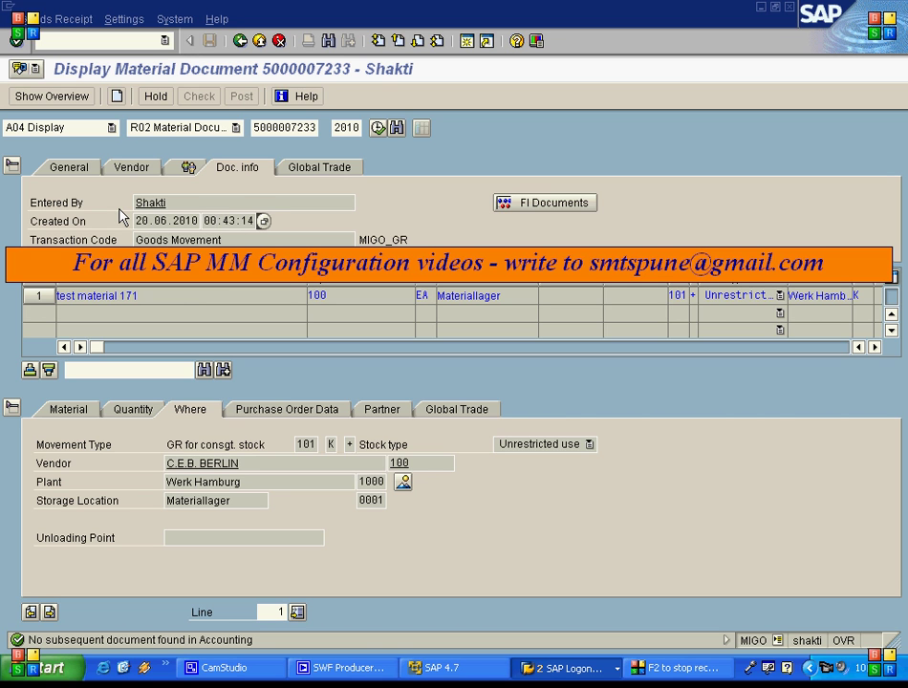
Start a transfer posting with reference Others, using movement type 411 and special stock indicator K.
click(111, 128)
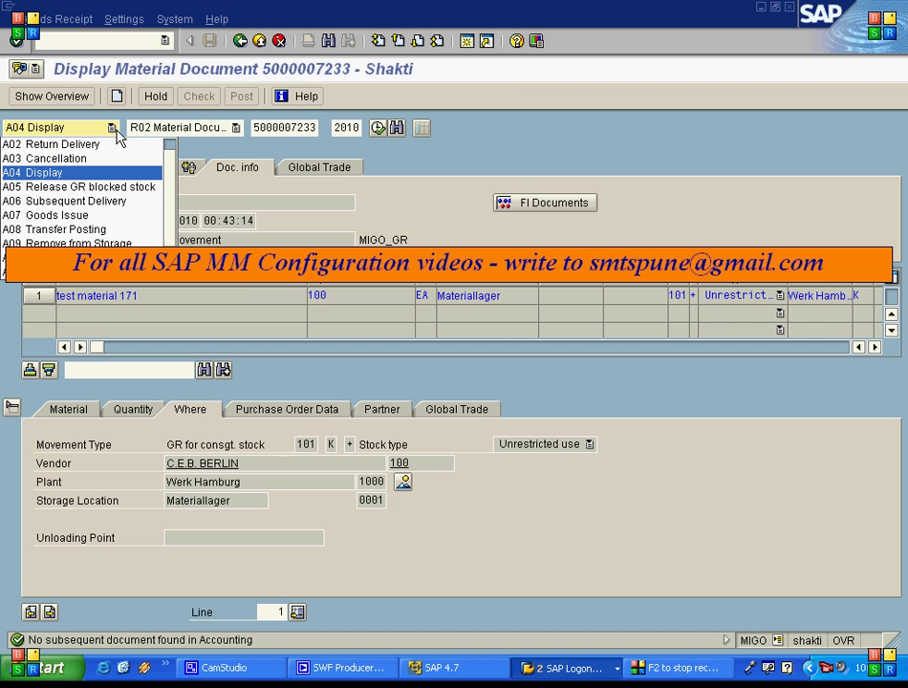
click(97, 230)
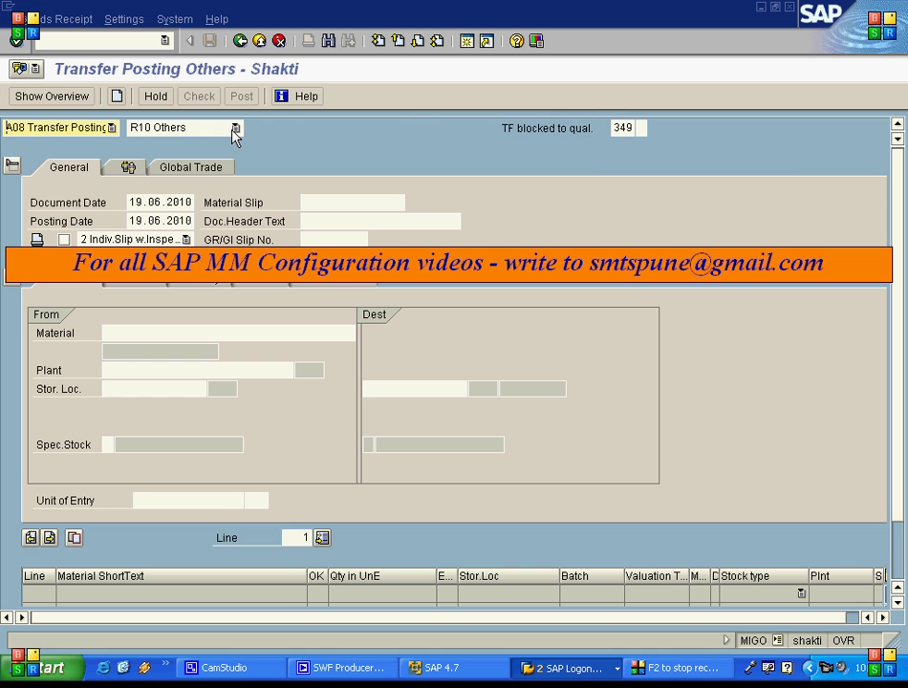
click(617, 128)
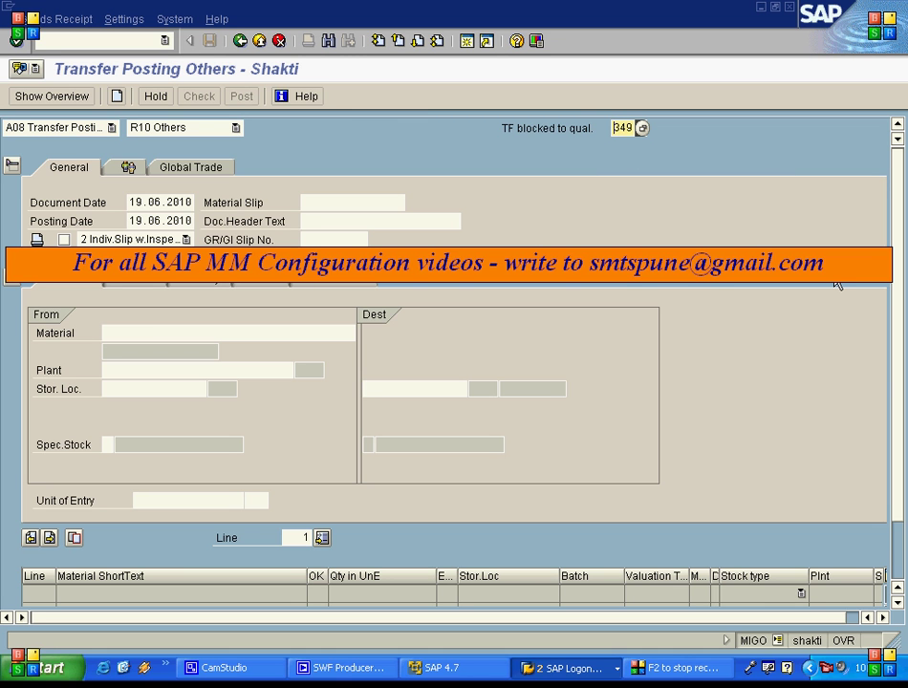
text(411)
key(Tab)
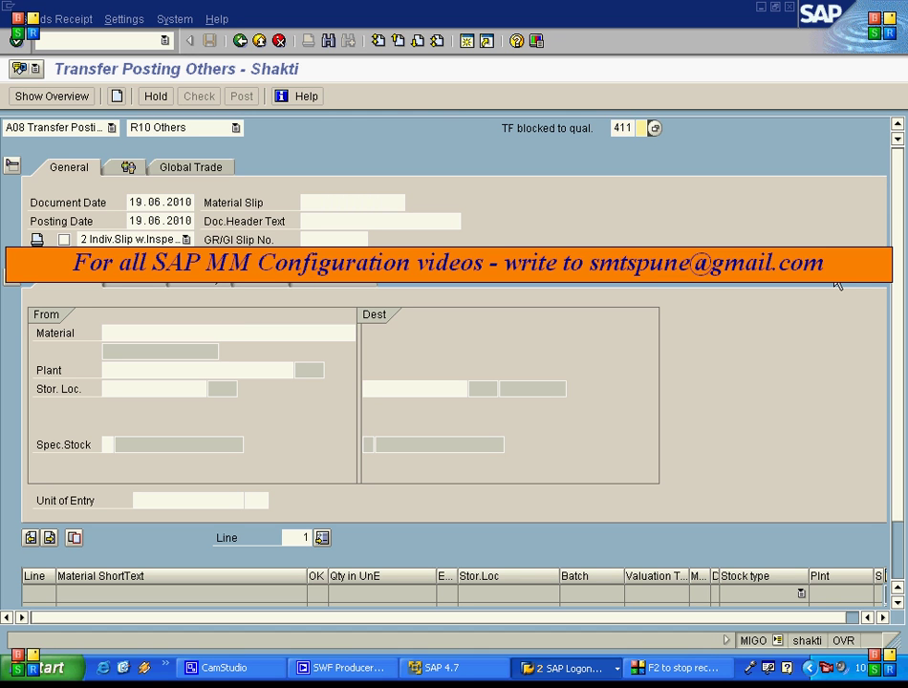
text(K)
key(Return)
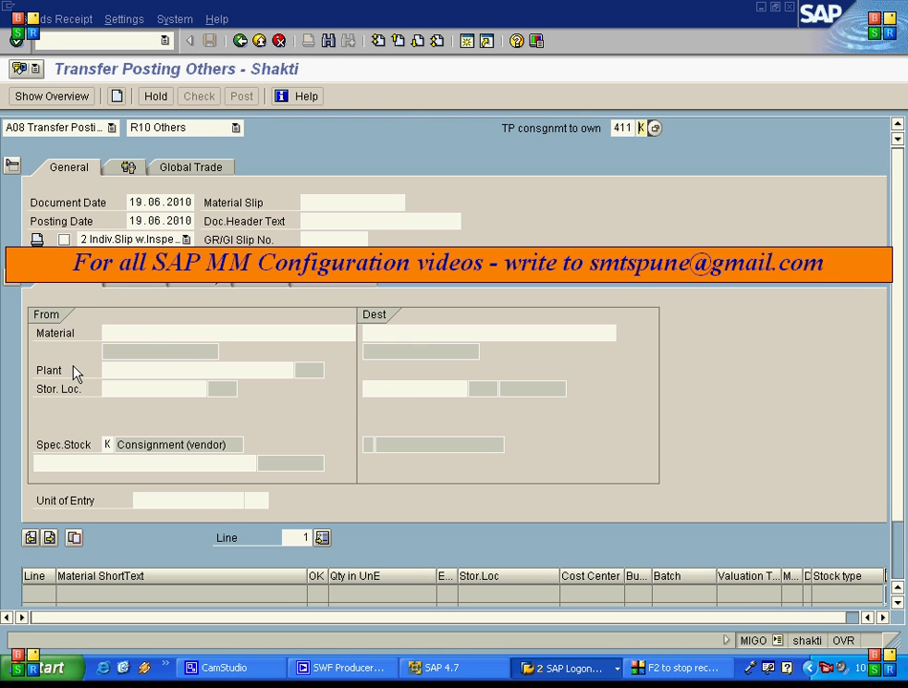
Enter material T195, plant 1000, storage location 0001 and consignment vendor C.E.B. BERLIN as the transfer source.
click(191, 335)
text(T195)
key(Tab)
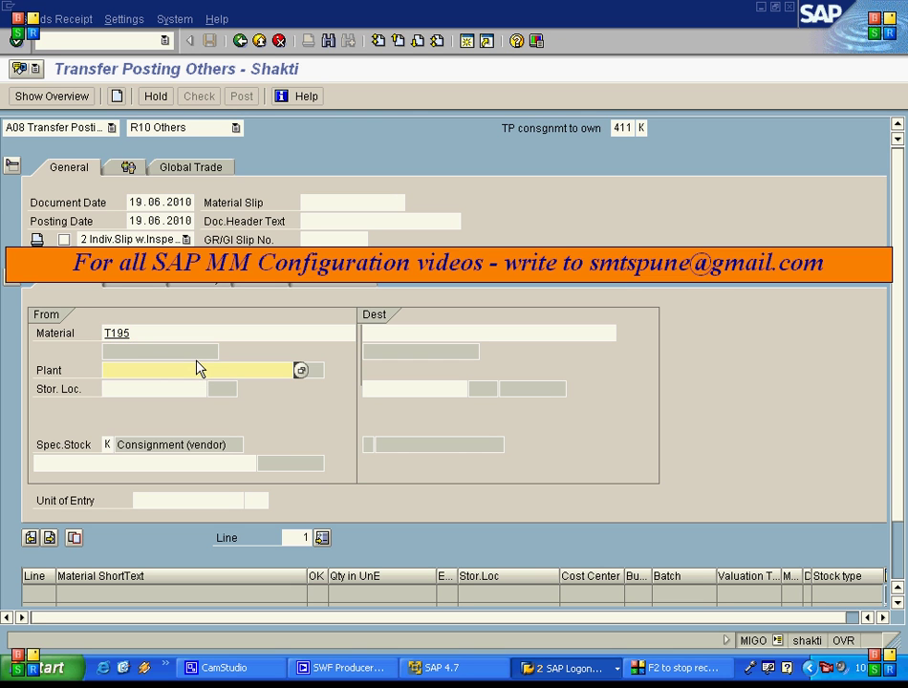
text(1000)
key(Tab)
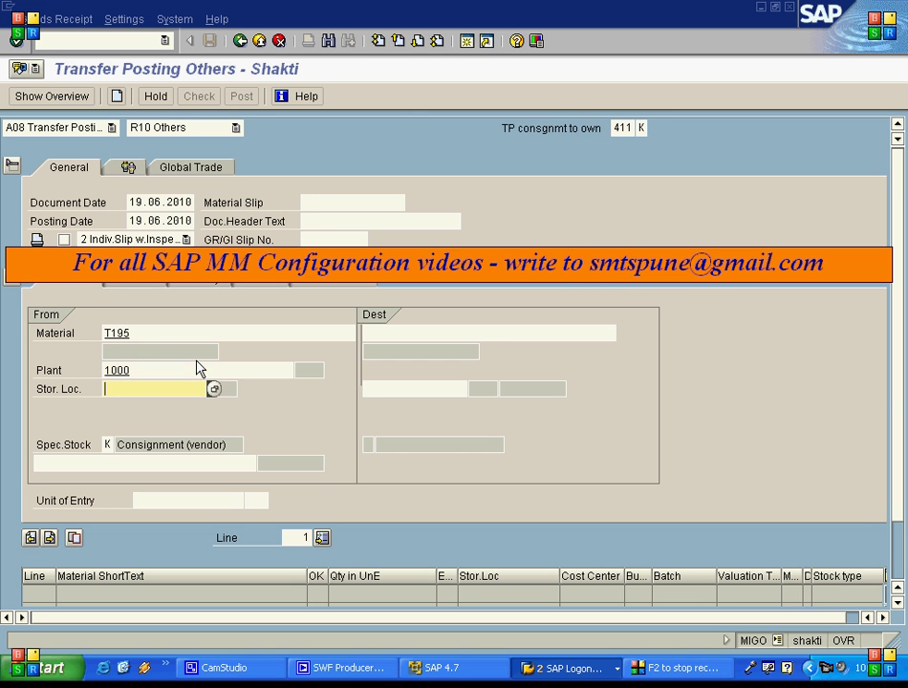
text(0001)
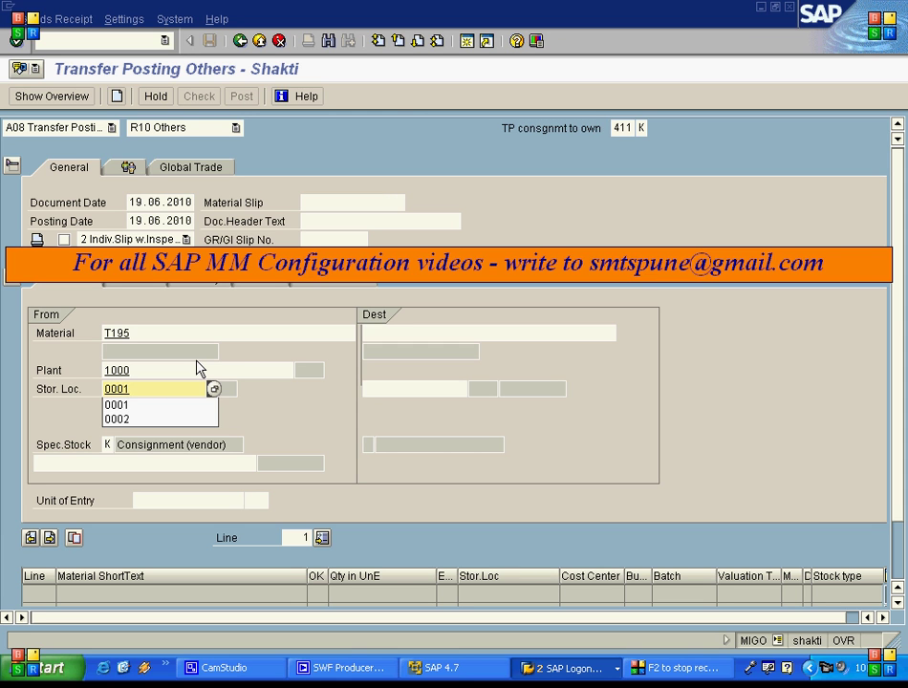
click(137, 462)
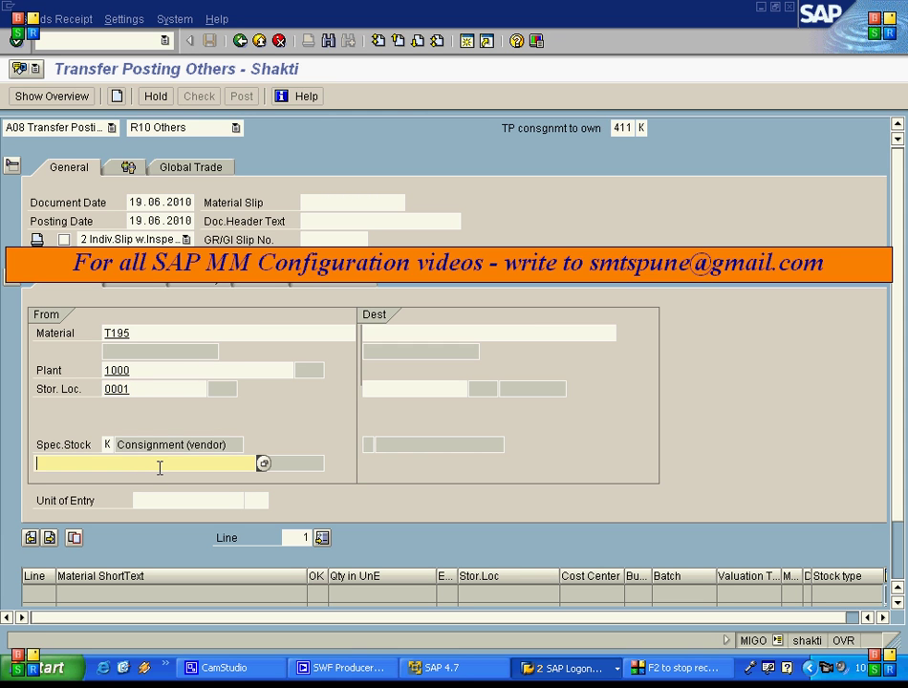
text(100)
key(Return)
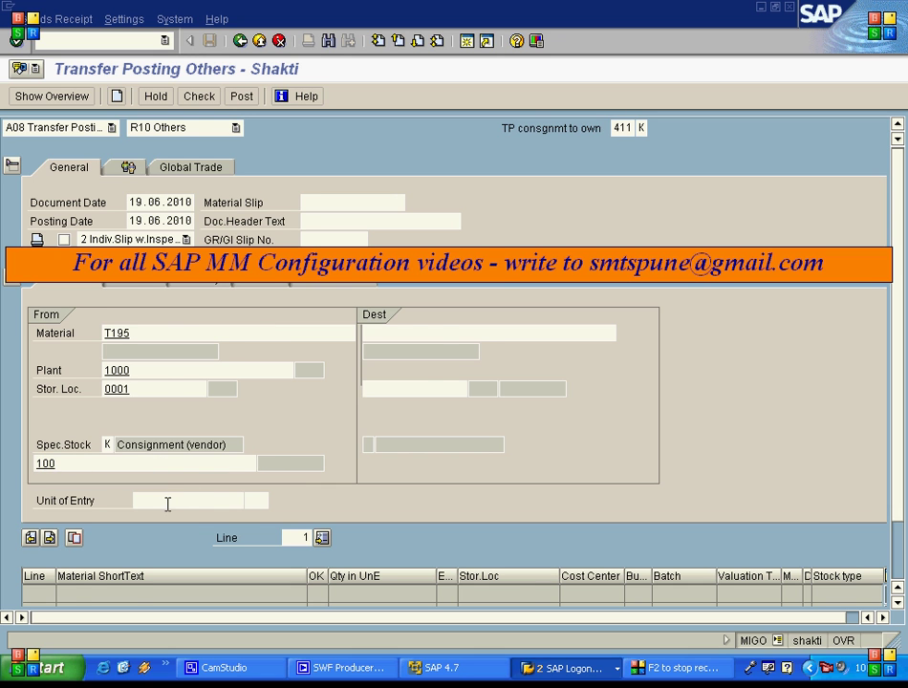
Set the transfer quantity to 20 and the destination storage location to 0001 (Materiallager).
text(20)
key(Return)
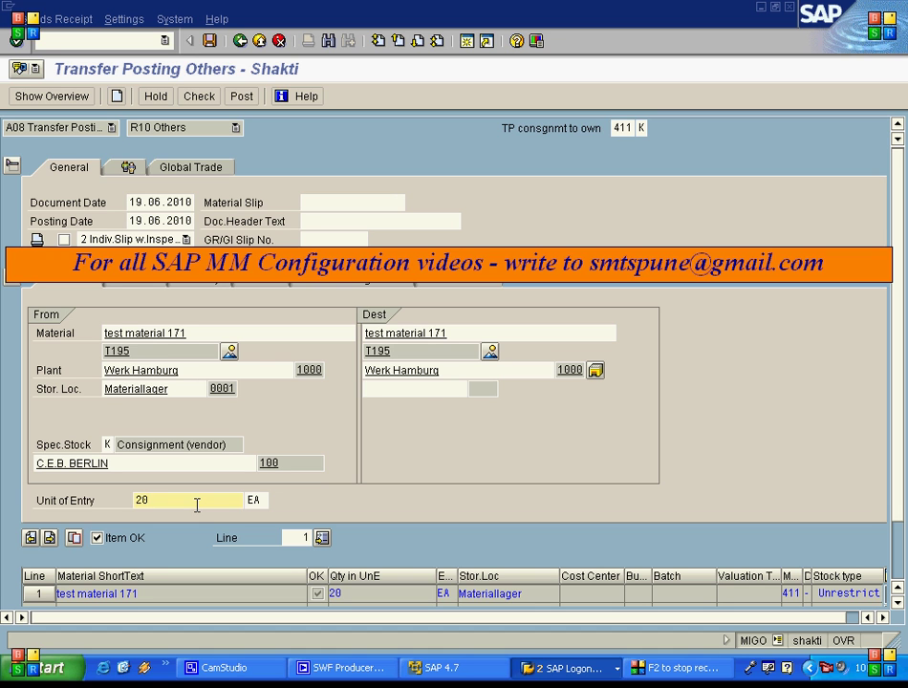
click(419, 389)
text(000)
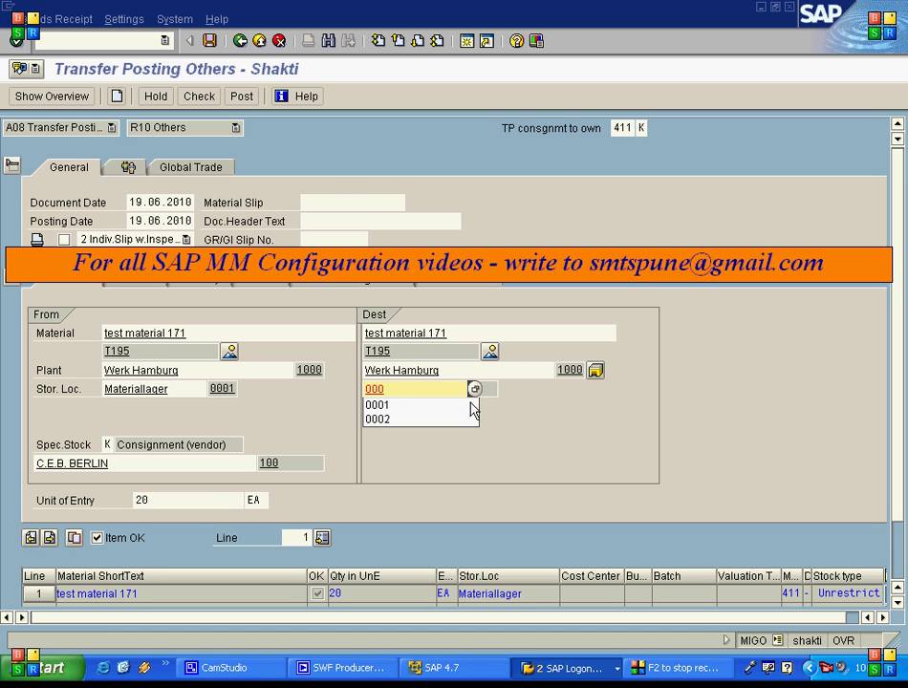
click(470, 405)
key(Return)
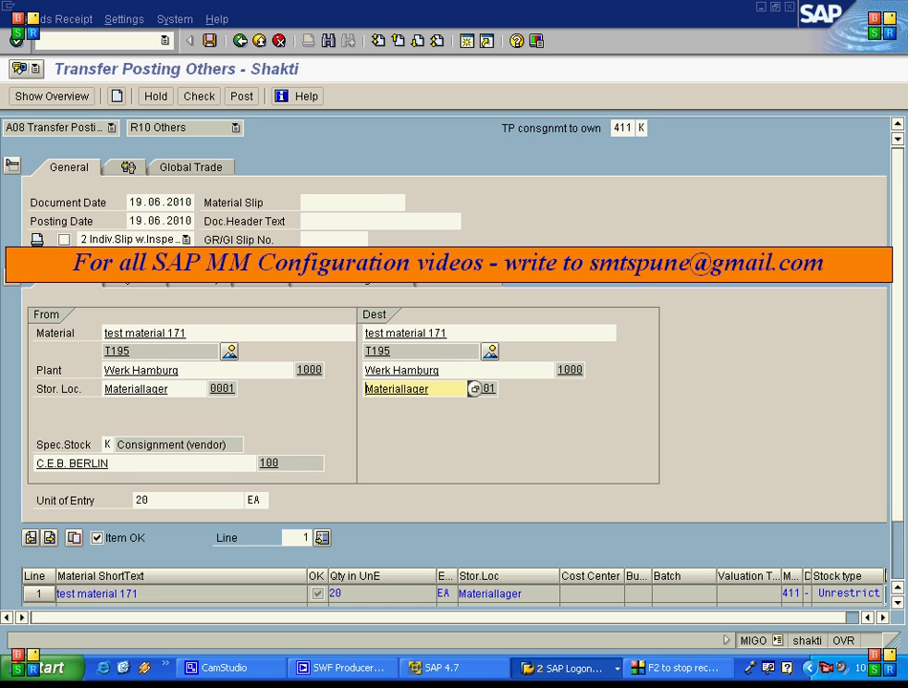
Review the item's movement type and stock data, run the document check, and post the transfer to own stock.
click(252, 282)
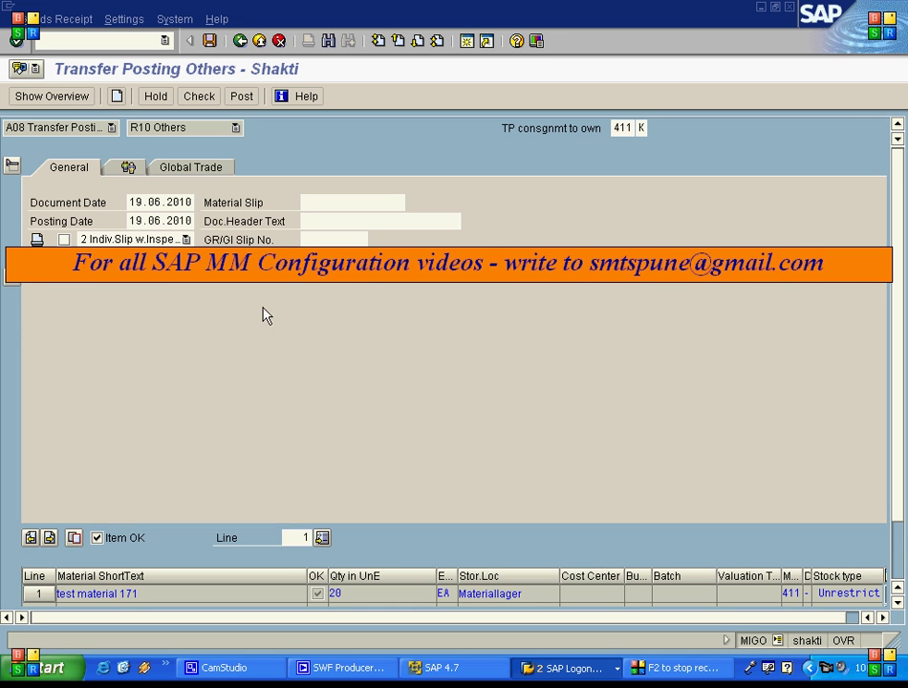
click(354, 313)
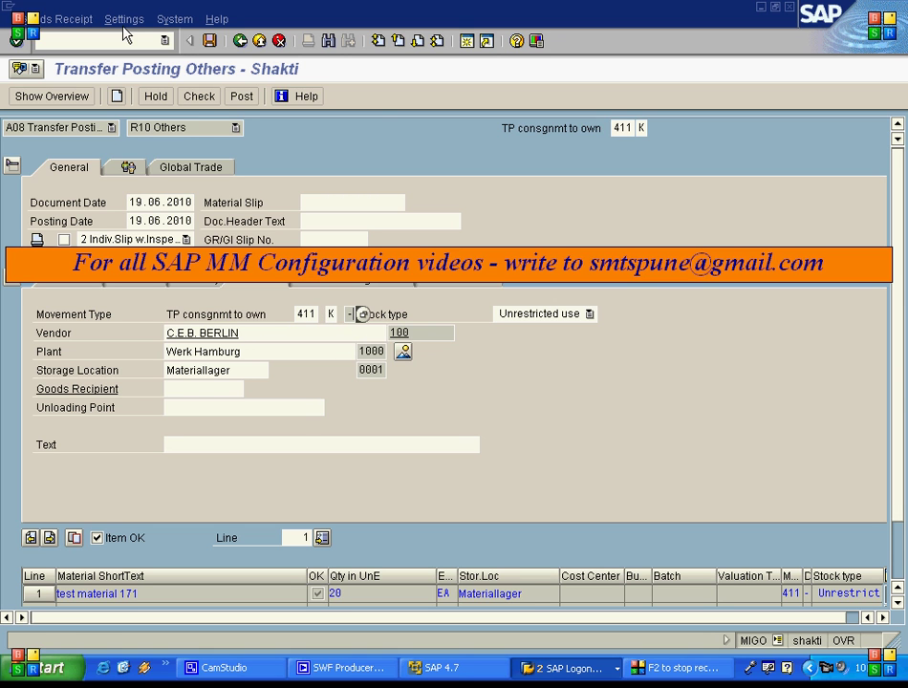
click(198, 96)
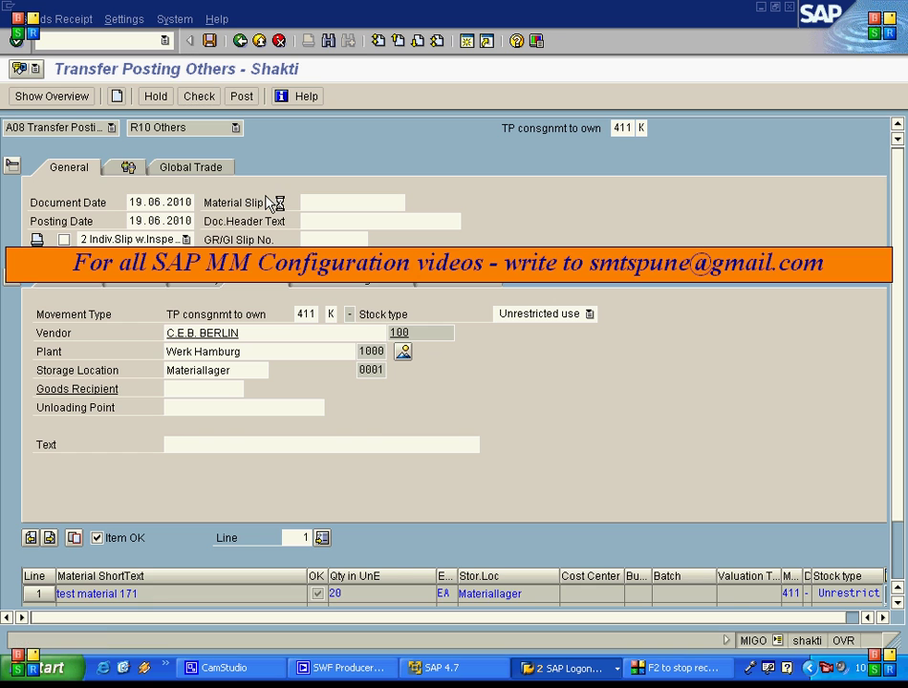
click(242, 97)
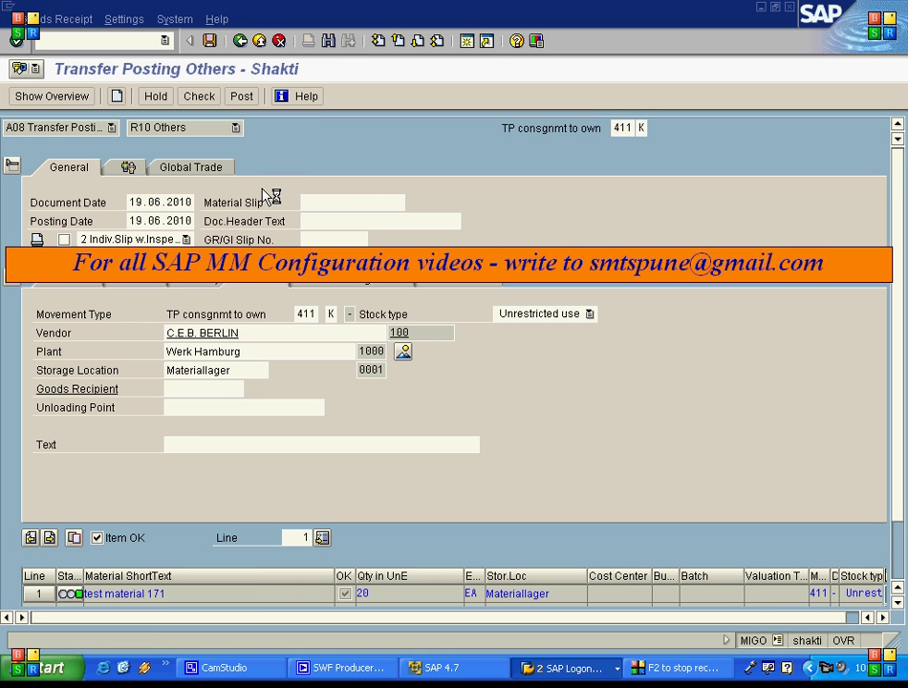
Display the material document of the posted transfer and check T195's vendor consignment stock in the stock overview.
click(112, 128)
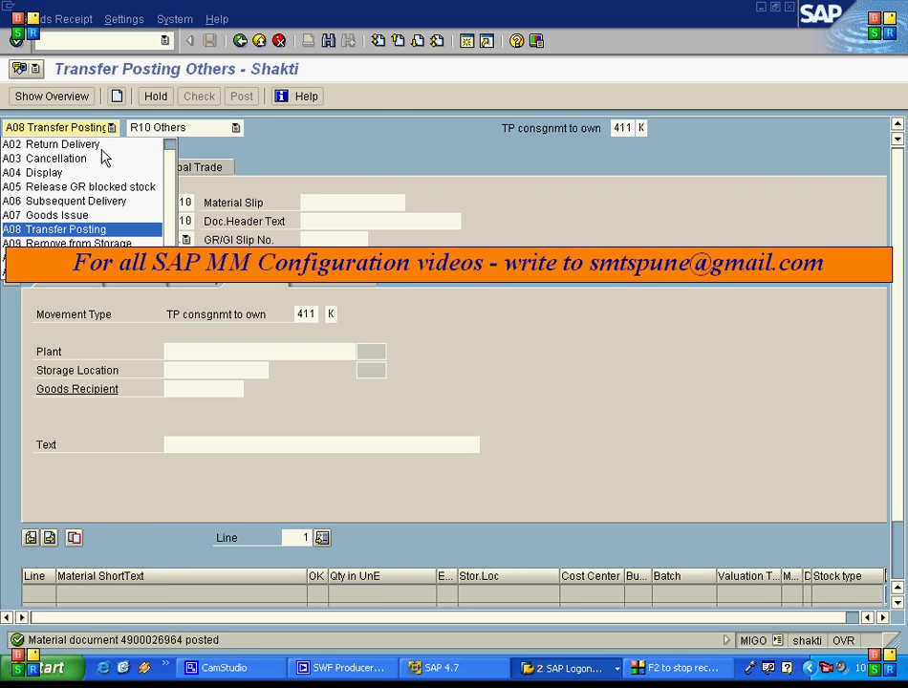
click(88, 173)
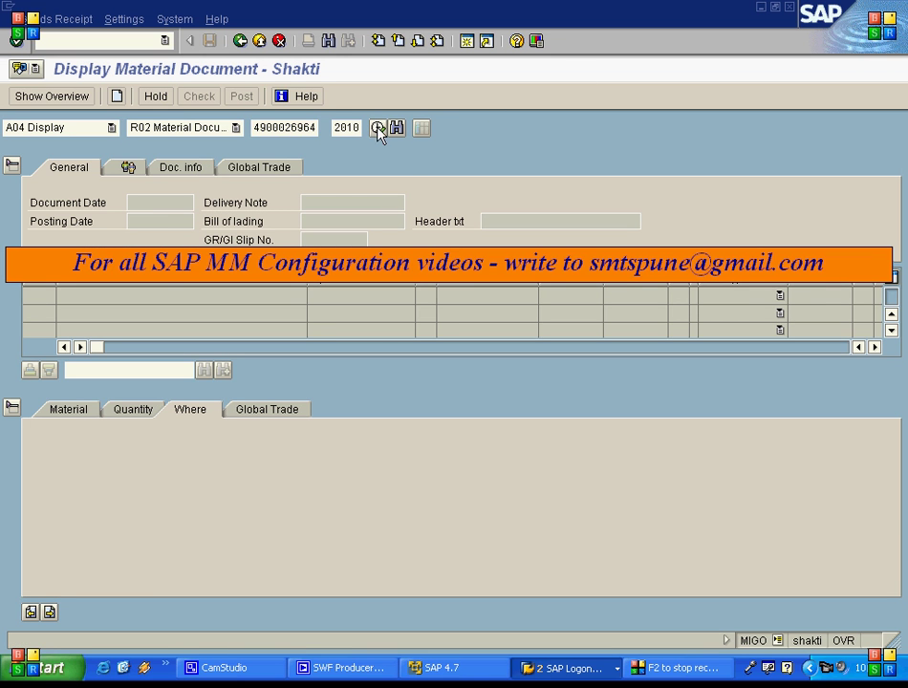
click(379, 128)
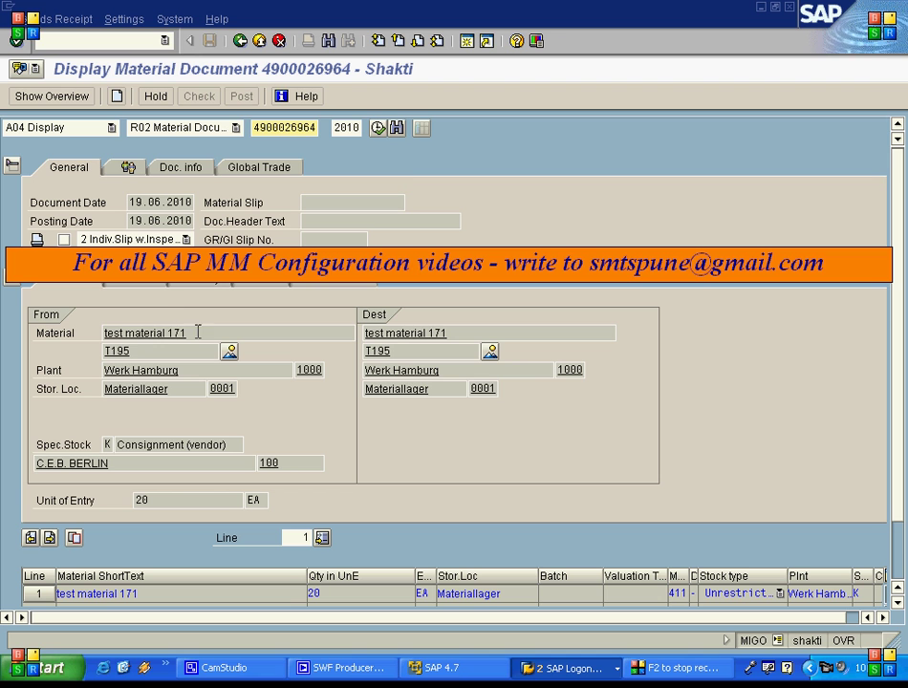
click(490, 352)
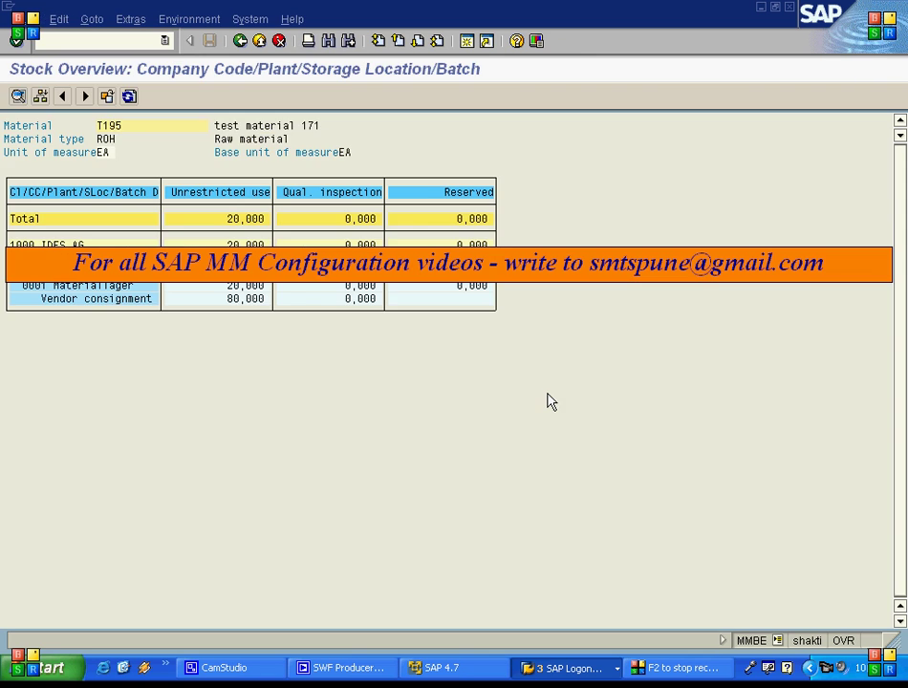
click(243, 299)
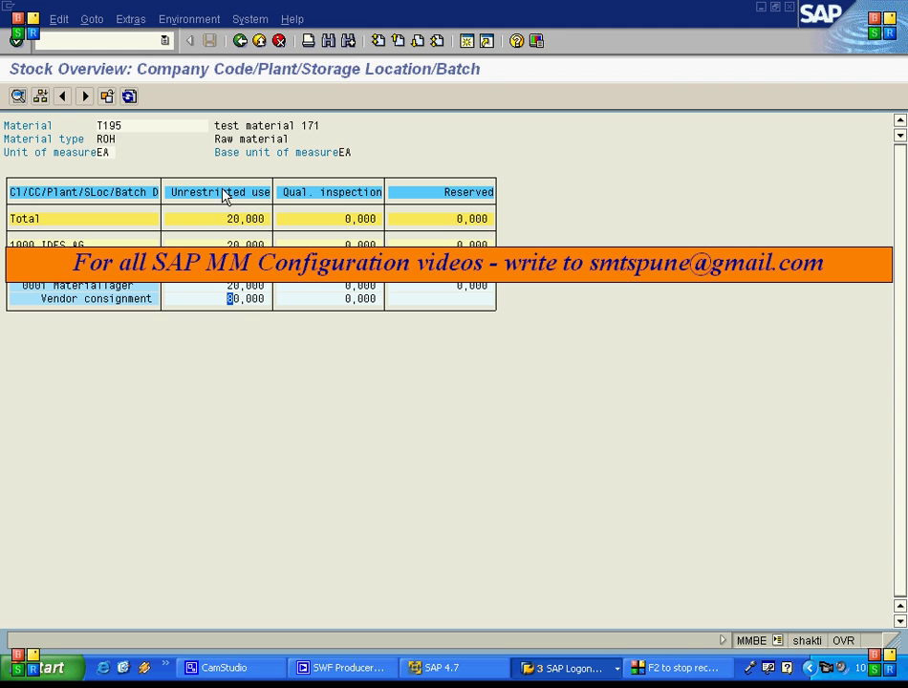
click(241, 41)
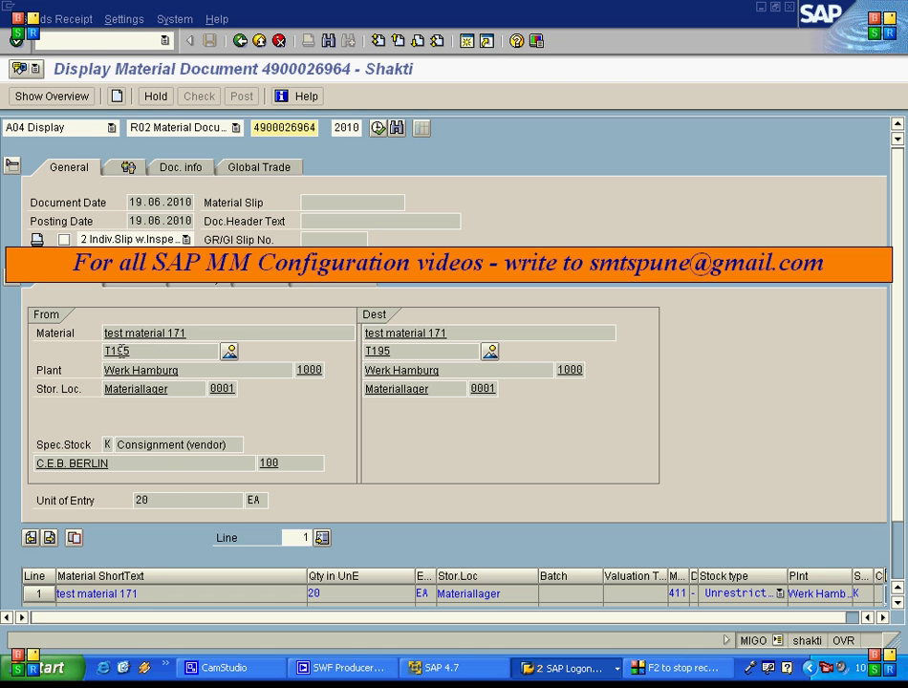
Open the material master of T195 and check total stock and total value in the Accounting 1 view for plant 1000.
double_click(121, 352)
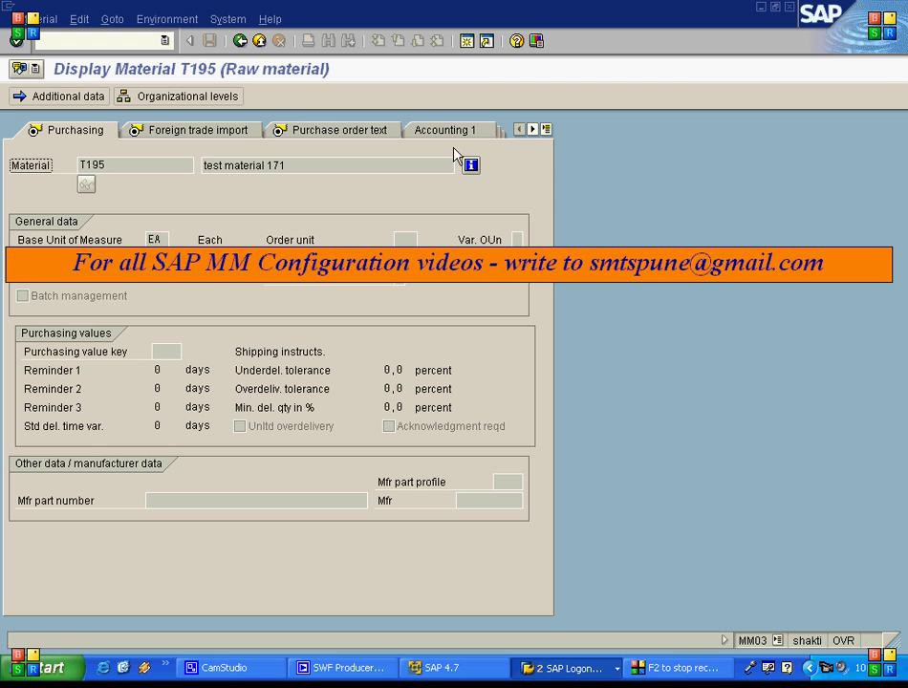
click(447, 134)
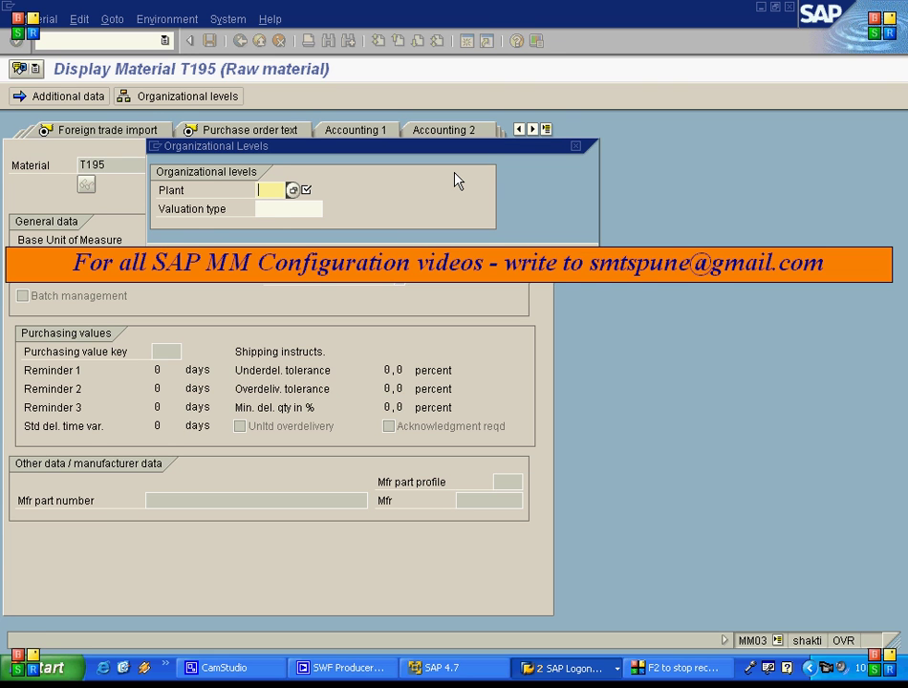
text(1000)
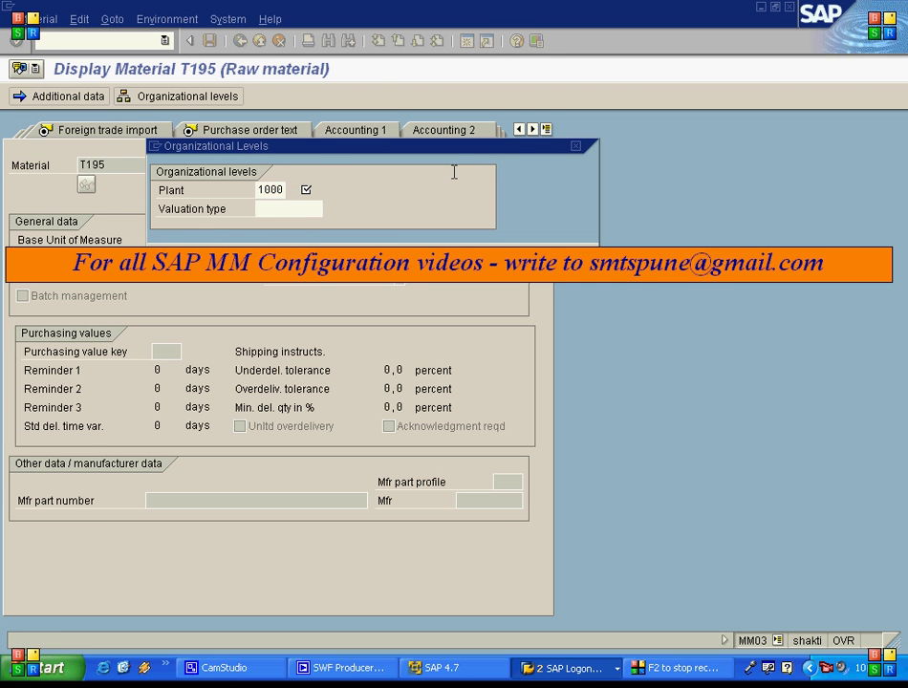
key(Return)
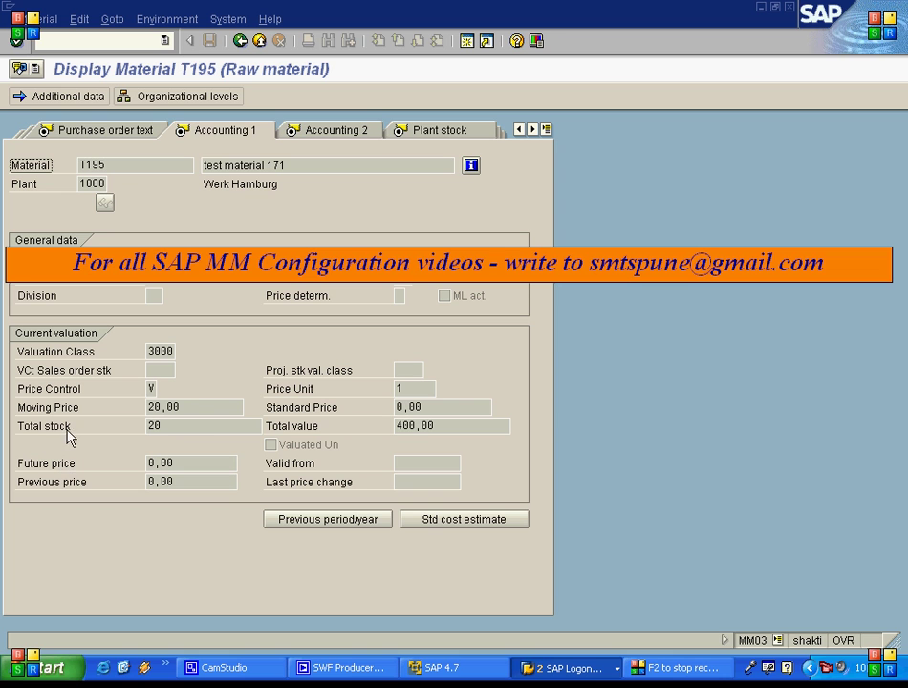
click(168, 428)
click(439, 427)
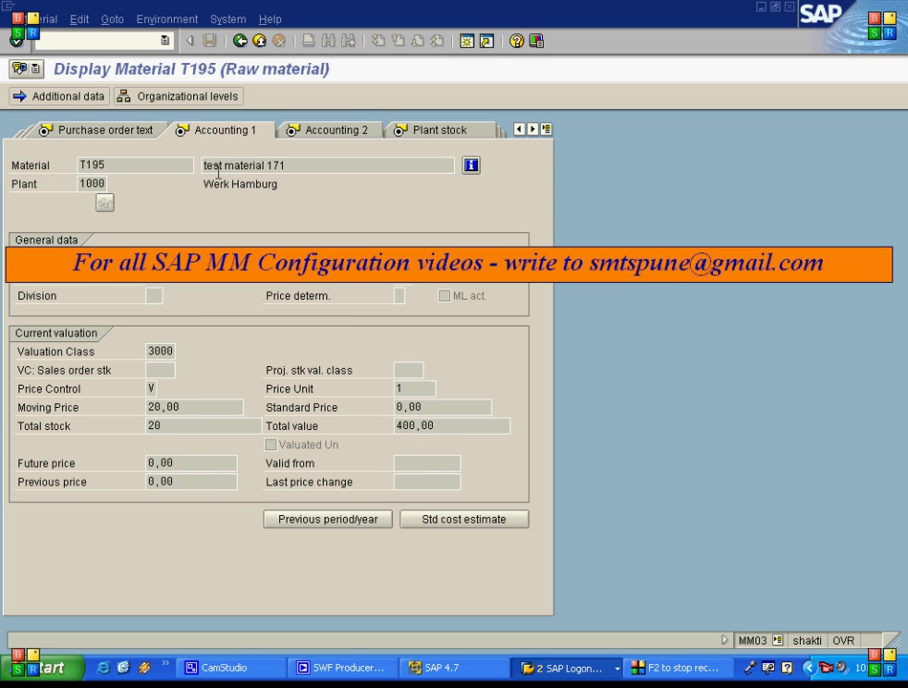
click(241, 40)
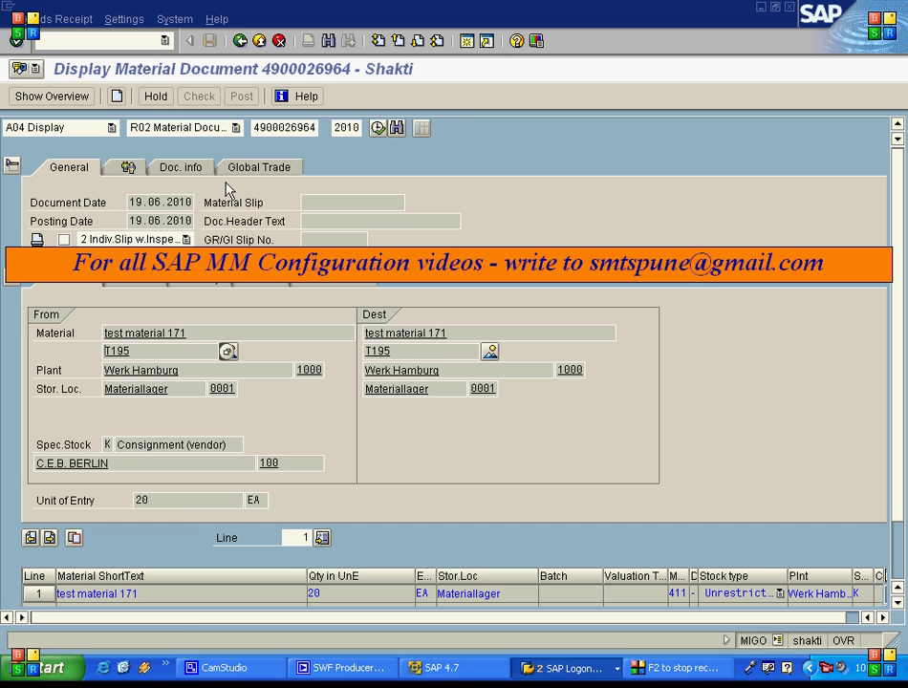
View the accounting document among the FI documents of the transfer posting, and return to the initial screen.
click(194, 169)
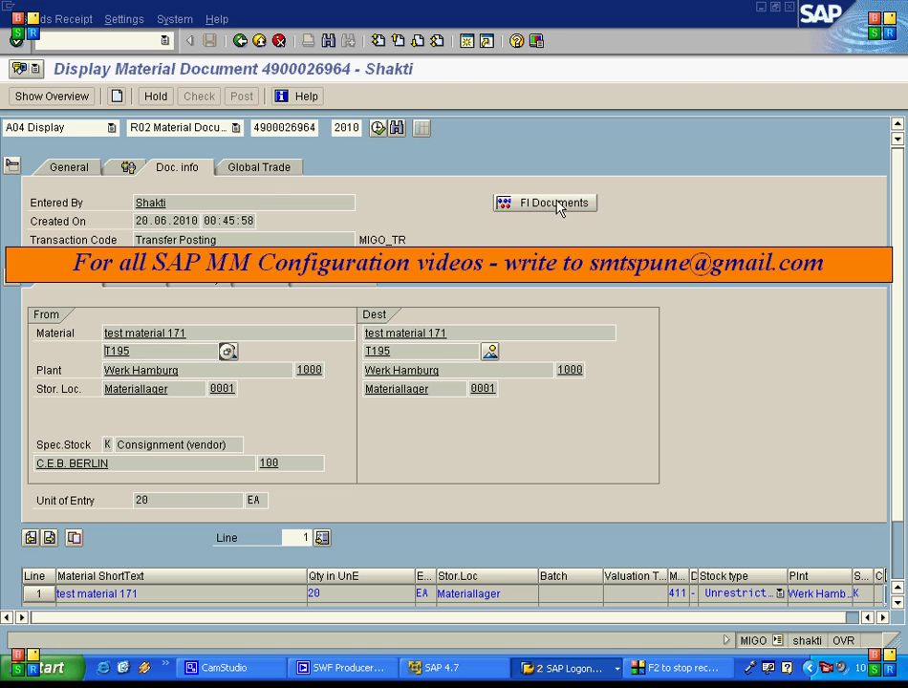
click(559, 209)
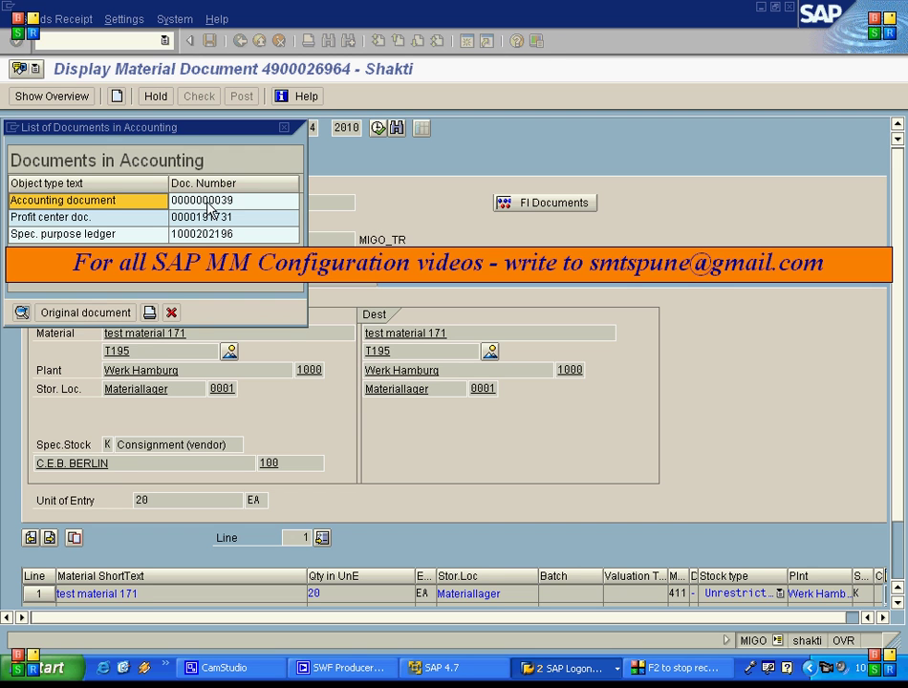
click(208, 202)
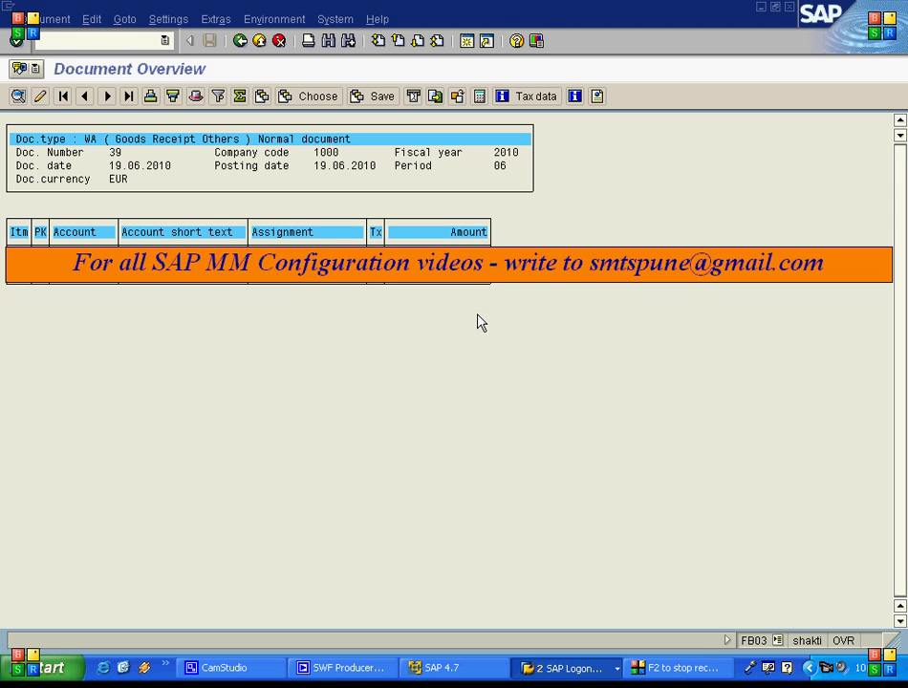
click(245, 42)
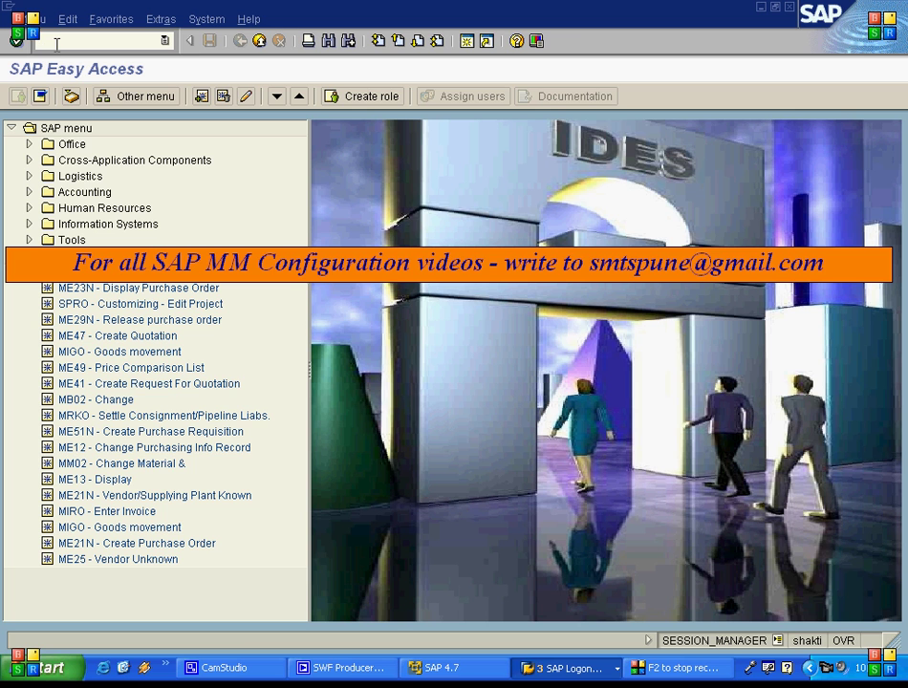
Run the consignment stock report MB54 for plant 1000 without a material restriction.
click(57, 44)
text(MB54)
key(Return)
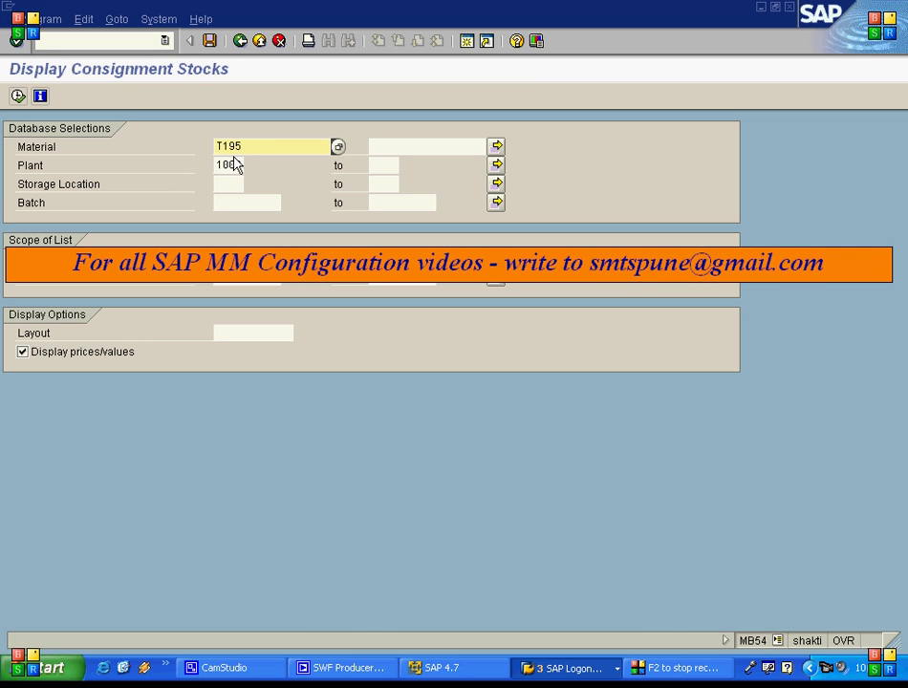
key(Delete)
key(Delete)
key(Delete)
key(Delete)
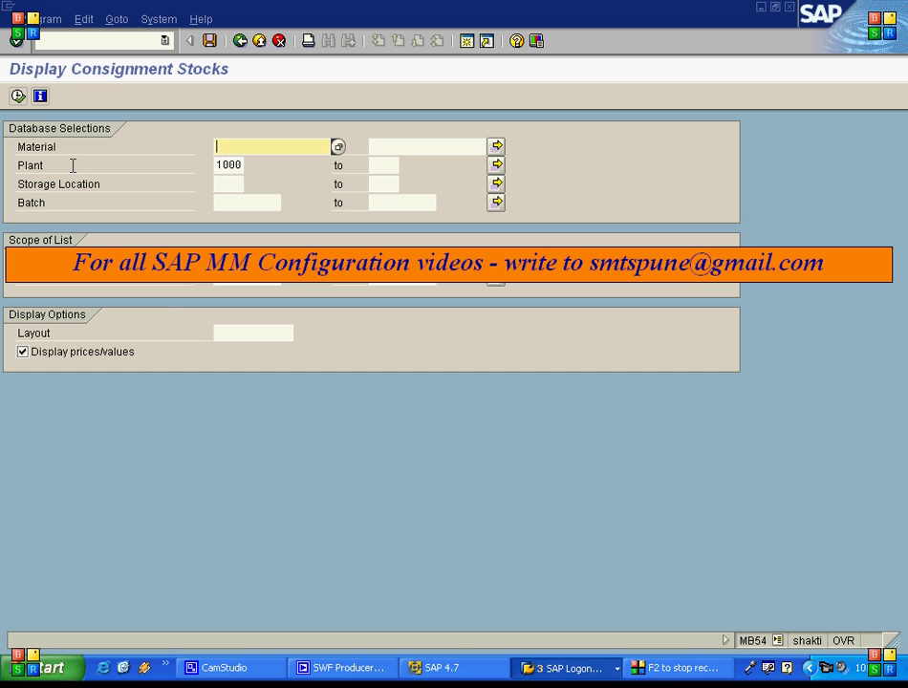
click(40, 277)
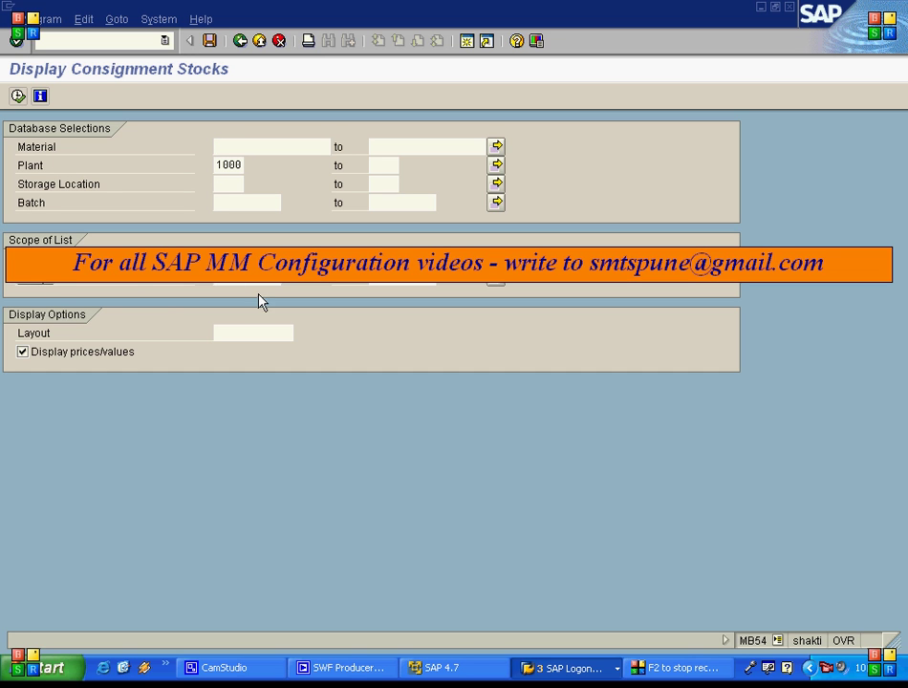
click(228, 167)
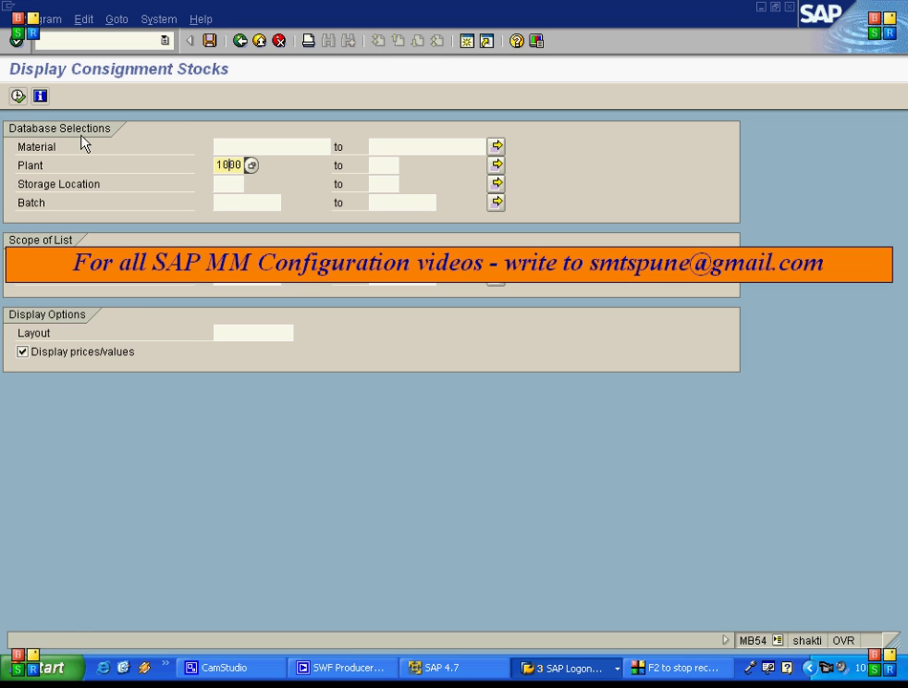
click(18, 96)
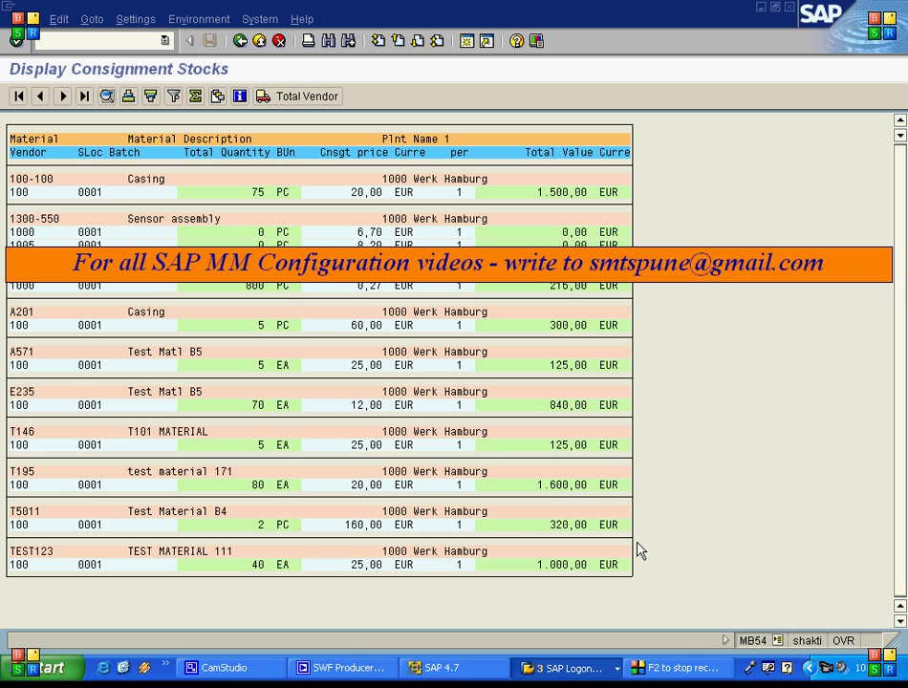
Check the vendor, consignment quantity and price of material T195 in the consignment stock list, and leave the report.
click(25, 471)
click(19, 485)
click(260, 485)
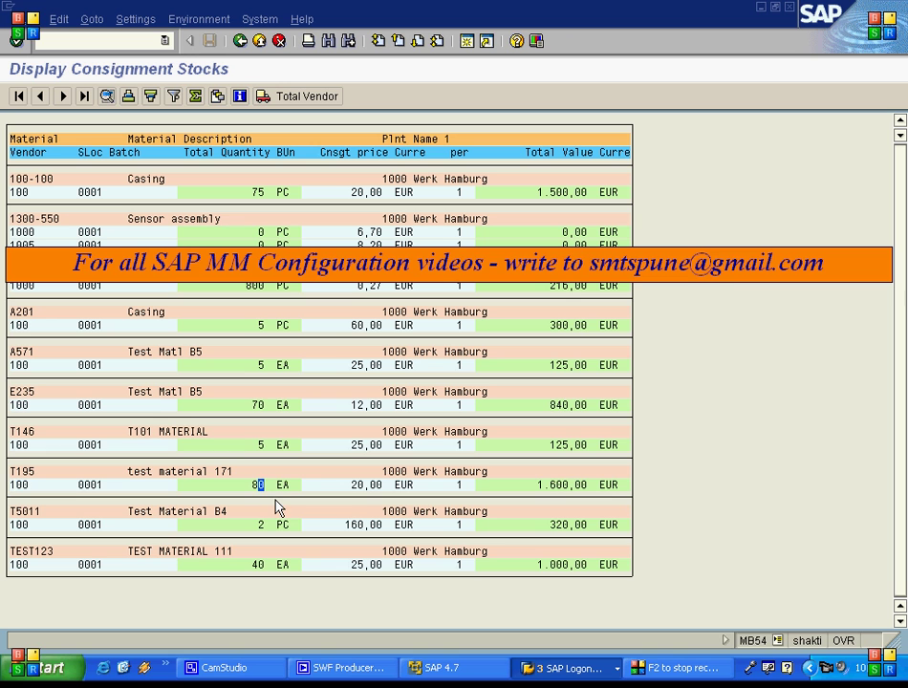
click(360, 484)
click(240, 41)
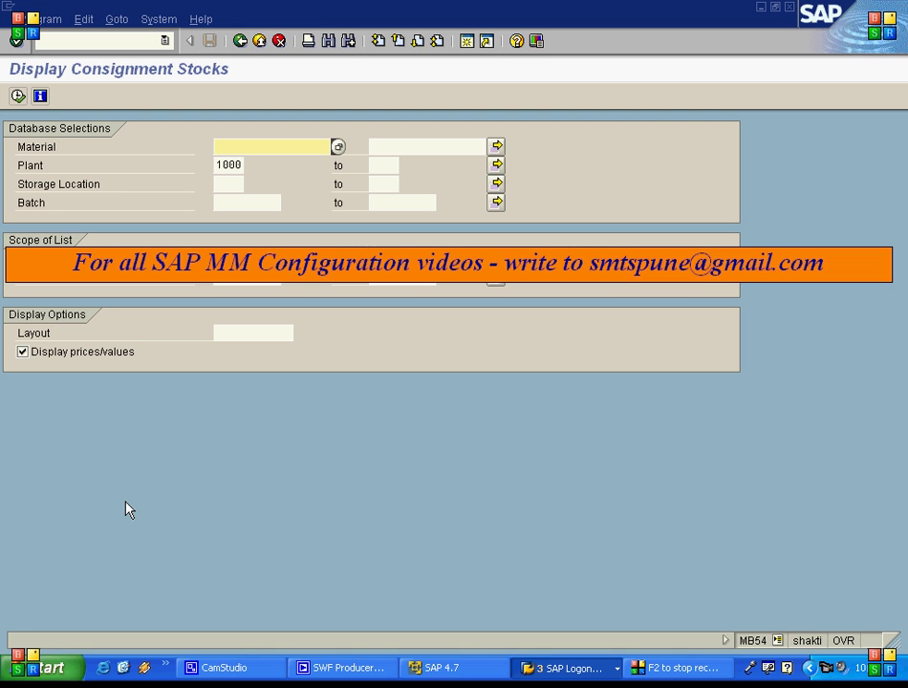
click(242, 43)
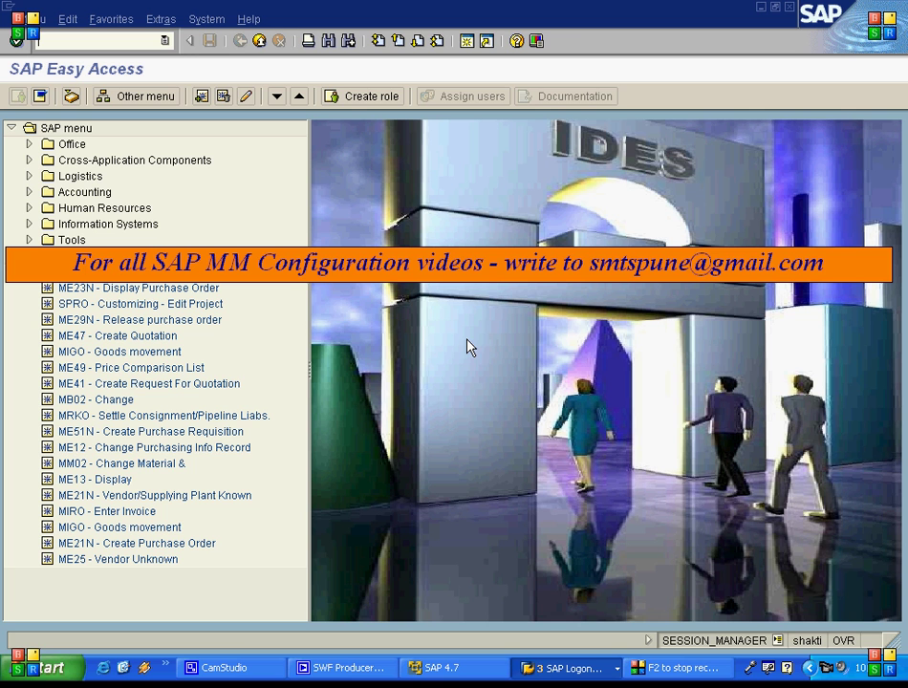
Start the consignment and pipeline settlement MRKO and restrict the selection to vendor 100 and plant 1000.
text(MRKO)
key(Return)
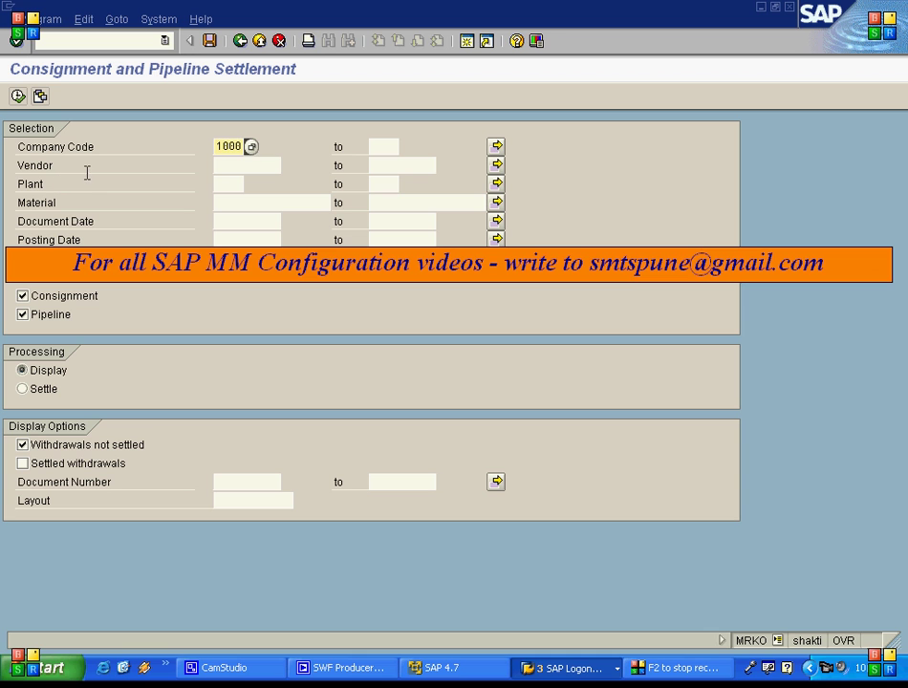
click(221, 165)
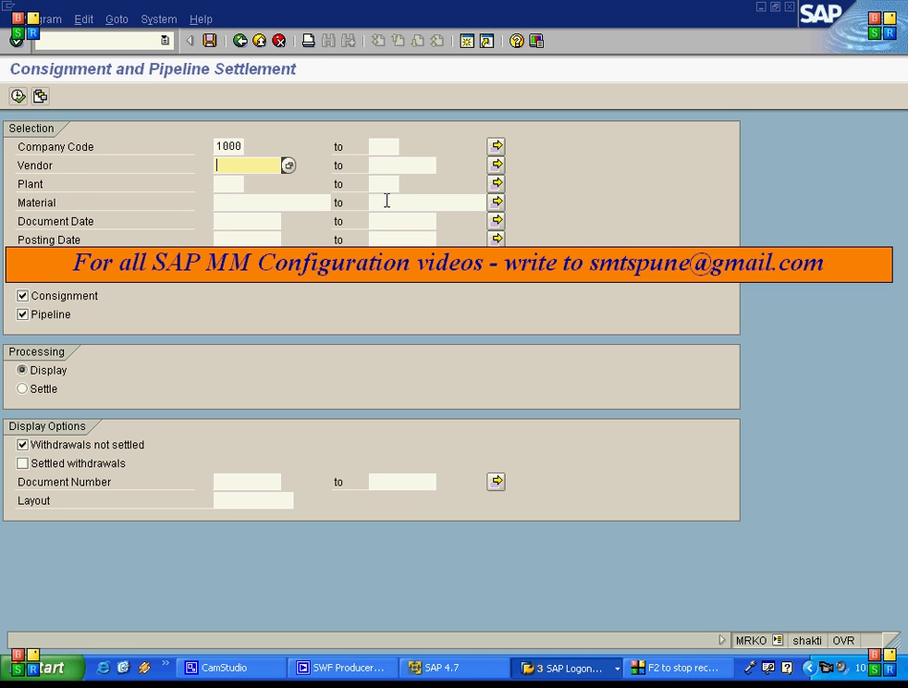
text(100)
key(Tab)
text(1000)
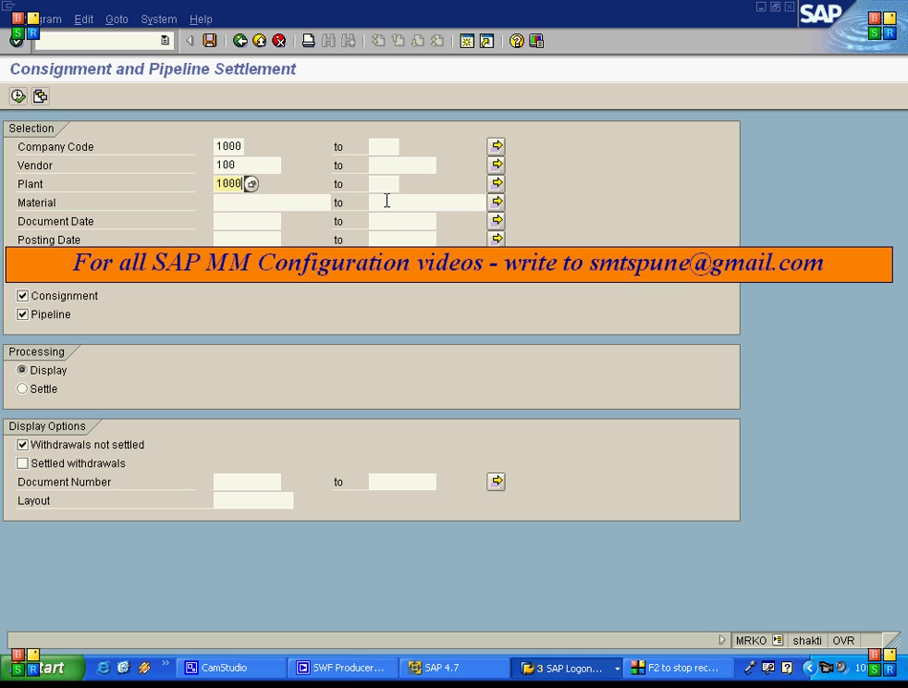
key(Tab)
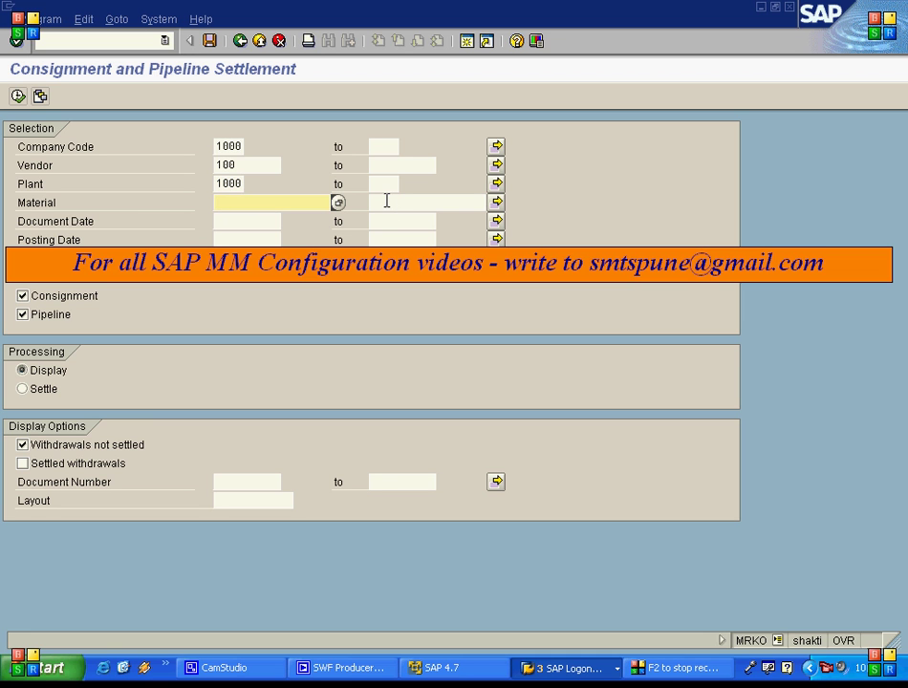
Restrict the settlement selection to material T195, exclude pipeline withdrawals, and display the withdrawals not settled.
text(T18)
key(BackSpace)
key(BackSpace)
text(9)
click(23, 316)
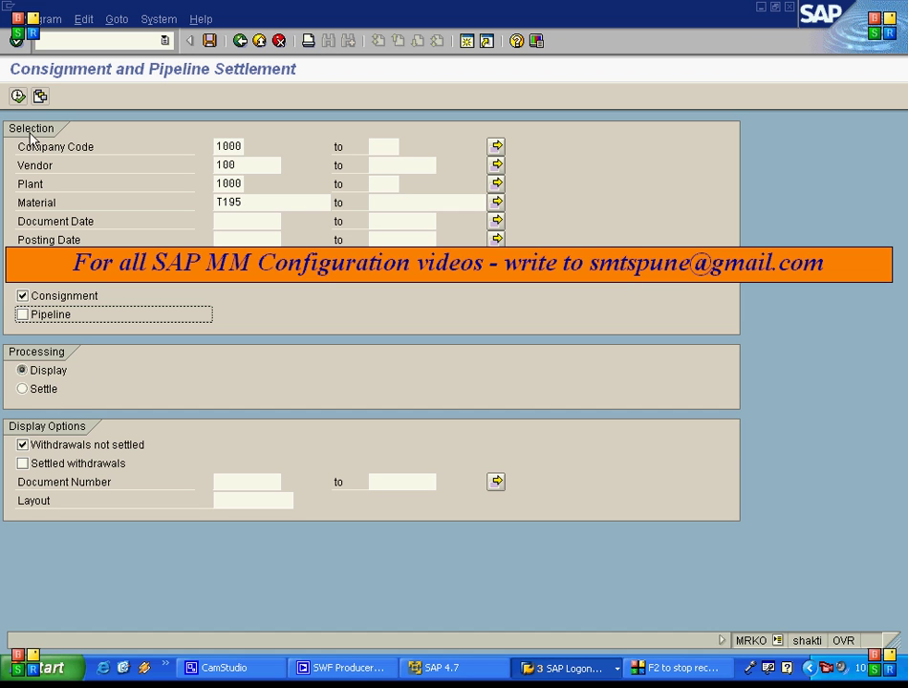
click(17, 96)
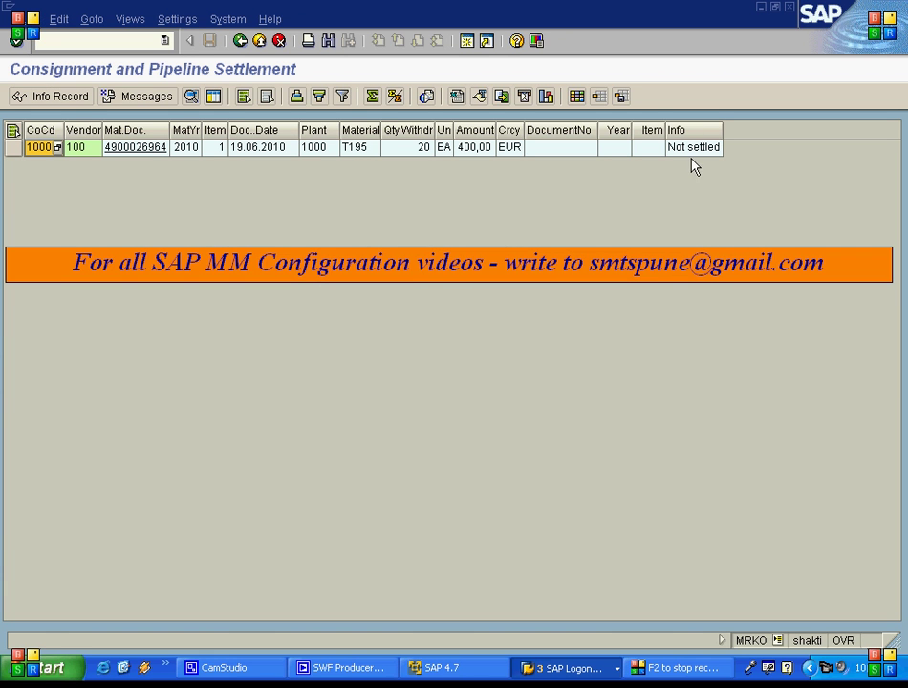
Switch the processing mode to Settle and run the consignment settlement for material T195.
click(240, 41)
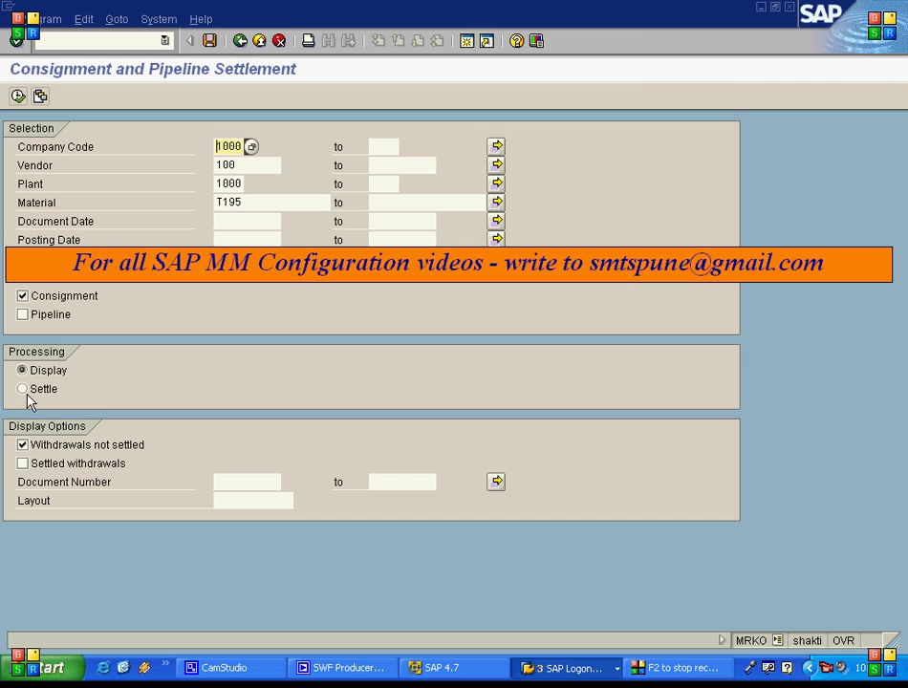
click(24, 390)
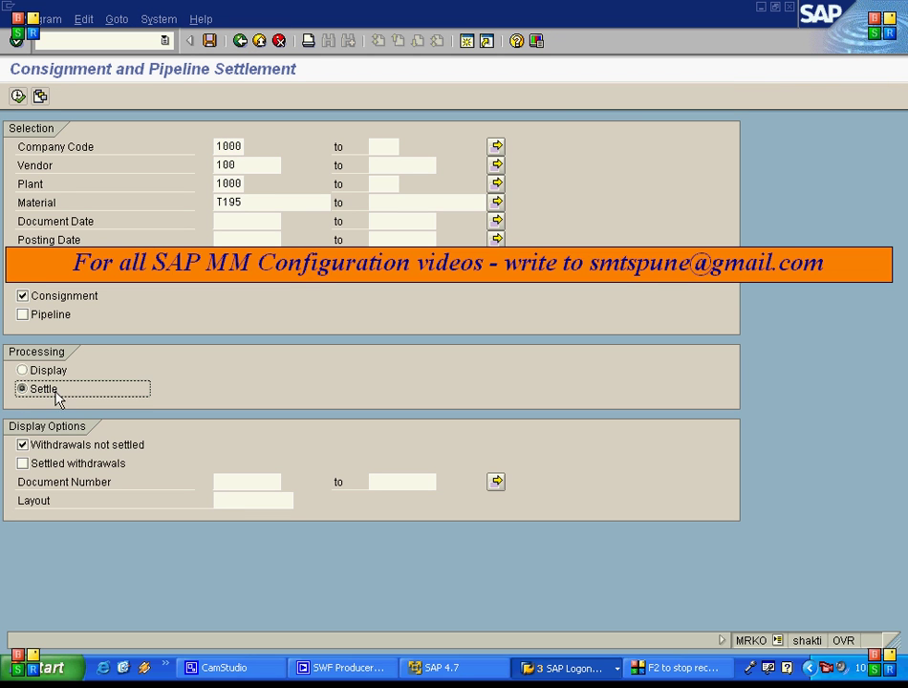
click(17, 95)
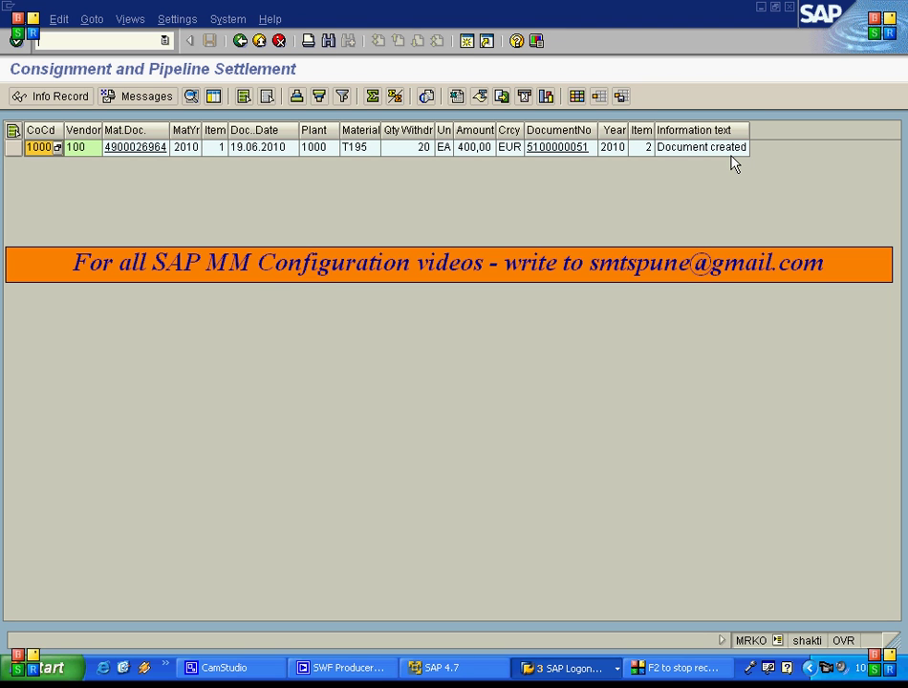
View the invoice document created by the settlement, and return to the SAP Easy Access screen.
click(554, 150)
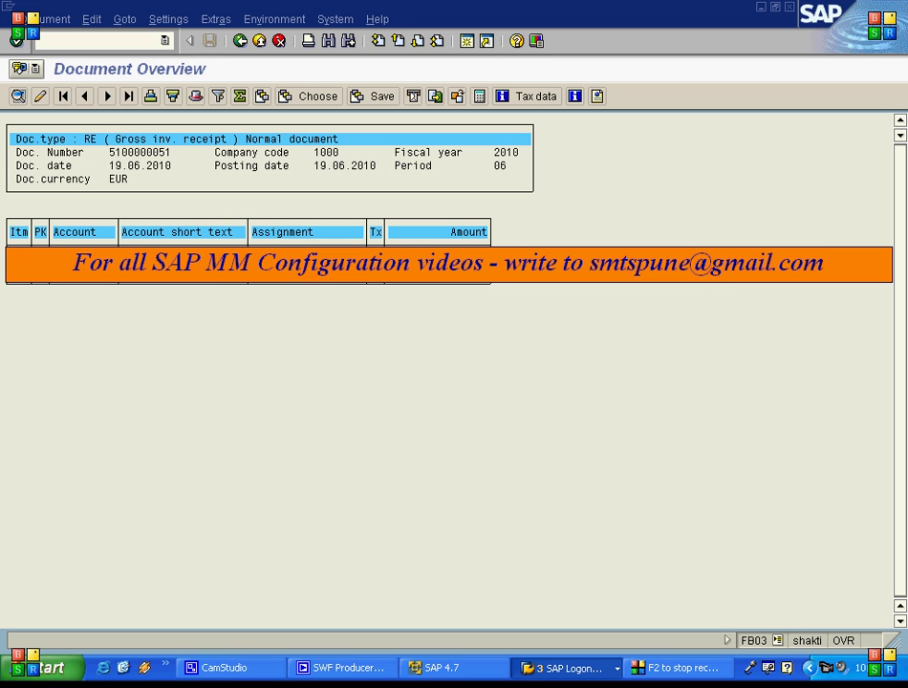
click(241, 45)
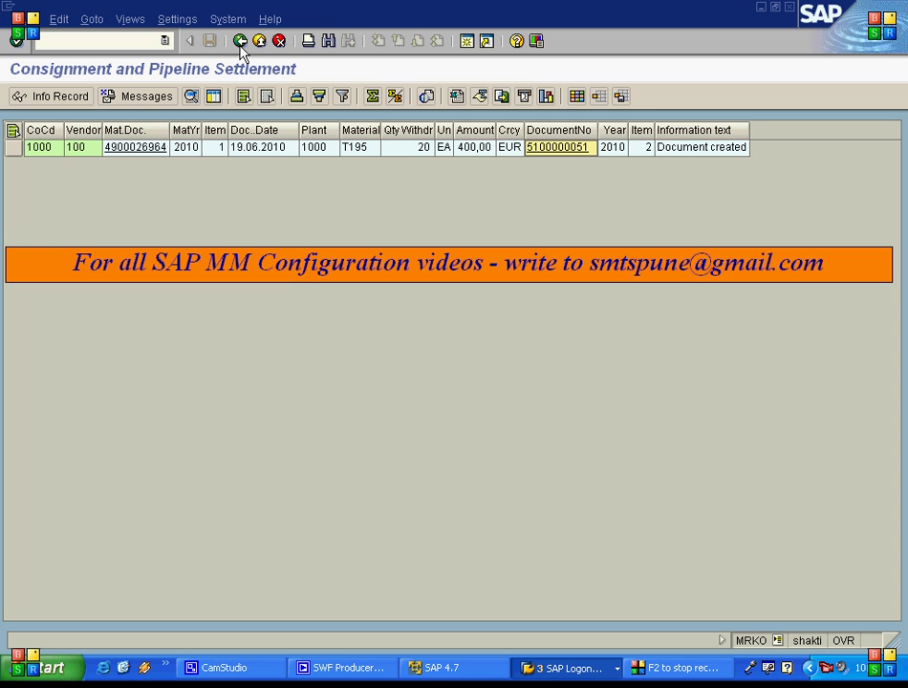
click(241, 45)
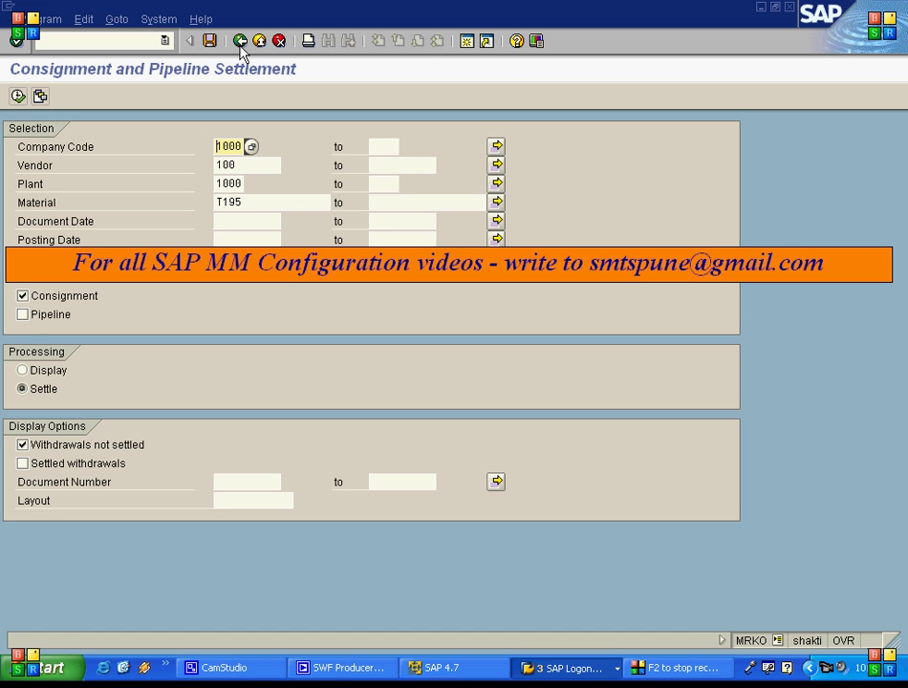
click(240, 41)
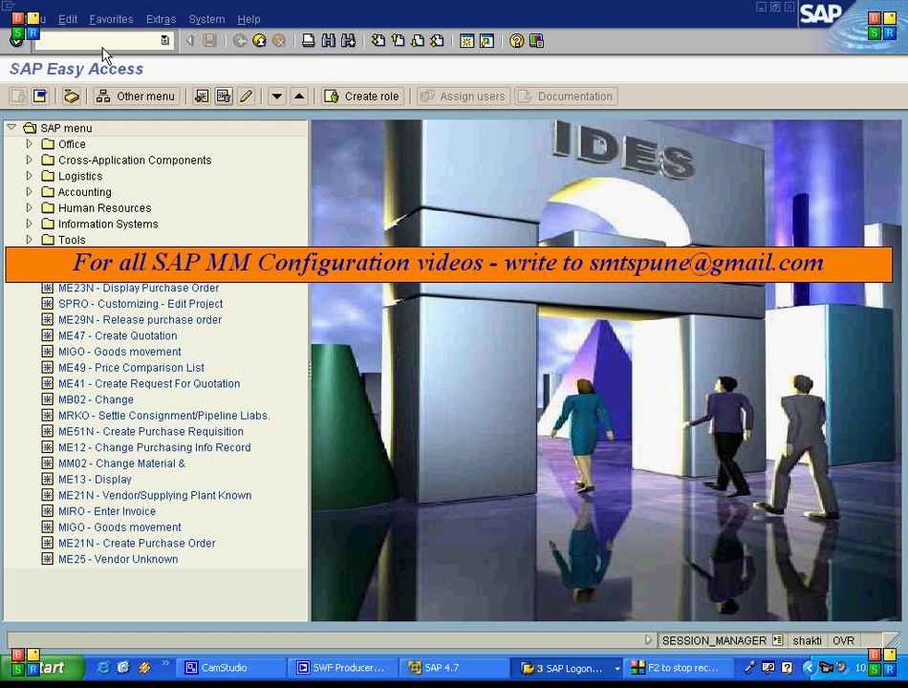